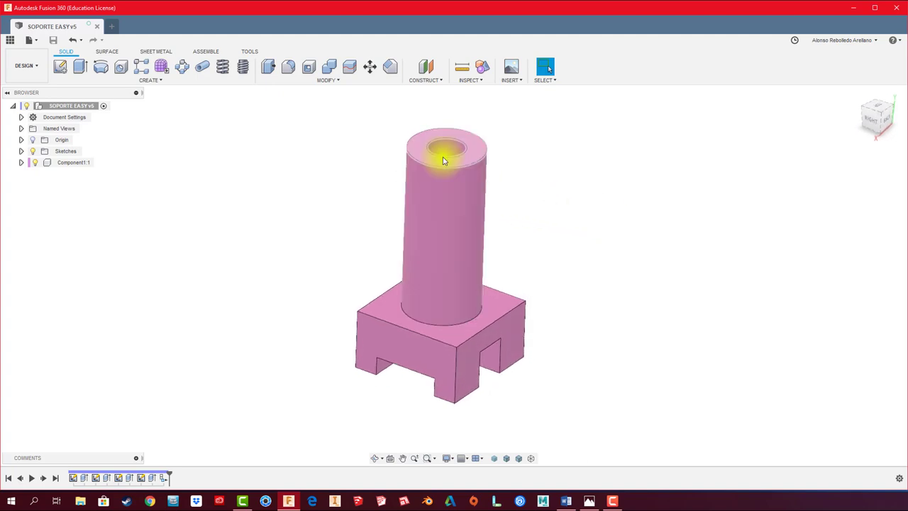
# Step: Orbit the SOPORTE EASY model to look from above, then start a drawing from the design
pyautogui.moveTo(442, 157)
pyautogui.keyDown('shift'); pyautogui.mouseDown(button='middle')
pyautogui.moveTo(503, 176)
pyautogui.moveTo(452, 203)
pyautogui.moveTo(441, 248)
pyautogui.moveTo(464, 234)
pyautogui.moveTo(458, 253)
pyautogui.moveTo(632, 239)
pyautogui.moveTo(505, 303)
pyautogui.moveTo(446, 375)
pyautogui.moveTo(634, 285)
pyautogui.moveTo(561, 250)
pyautogui.moveTo(571, 251)
pyautogui.mouseUp(button='middle'); pyautogui.keyUp('shift')
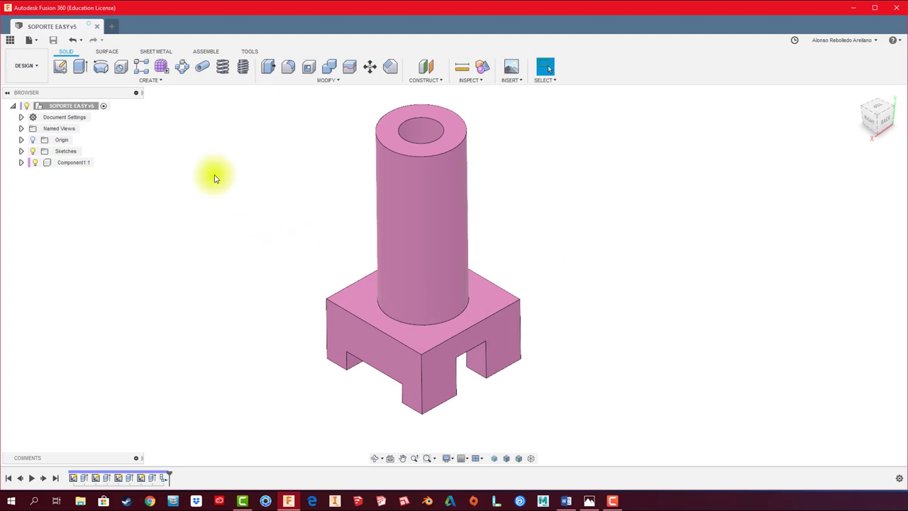
pyautogui.click(36, 68)
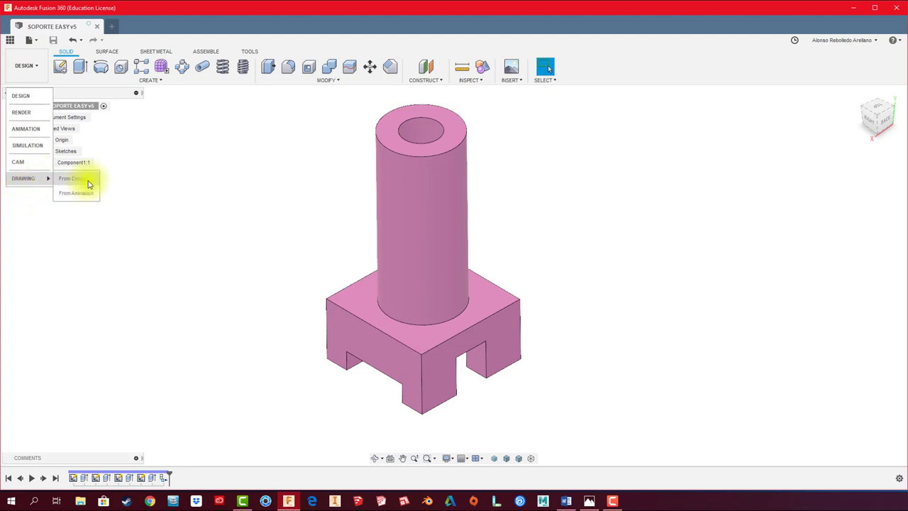
pyautogui.click(83, 183)
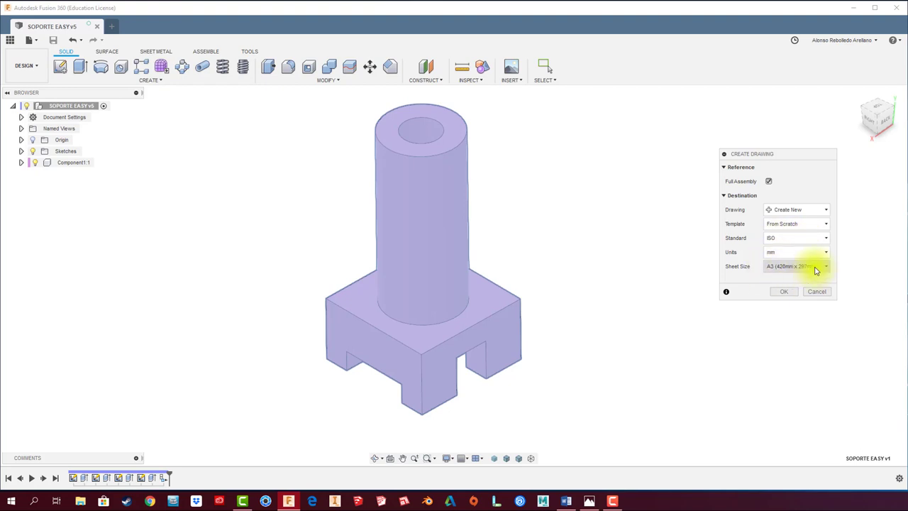
# Step: Create the ISO, mm, A3 drawing and set the view scale to 1:1
pyautogui.click(787, 291)
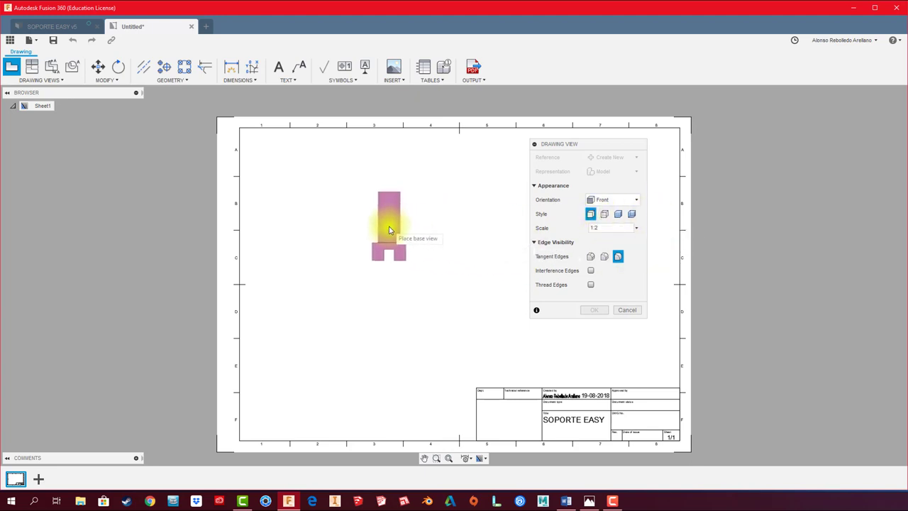
pyautogui.click(637, 229)
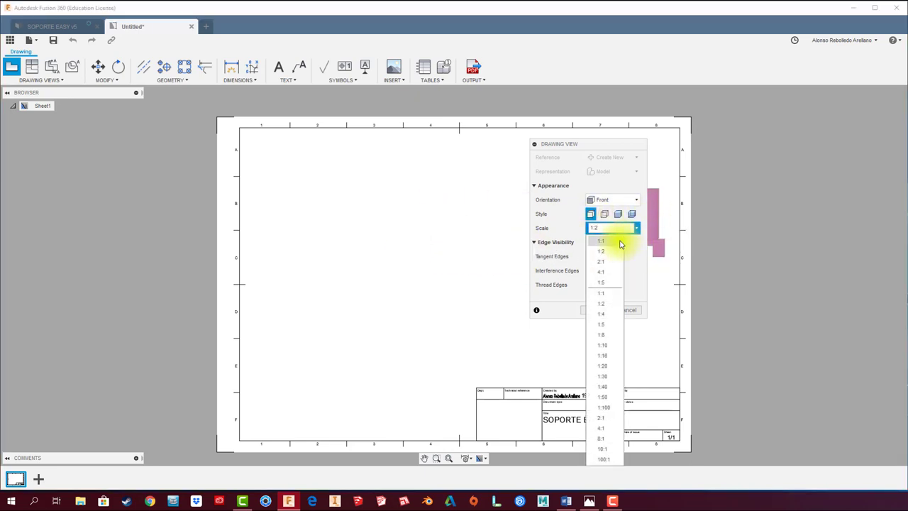
pyautogui.click(620, 244)
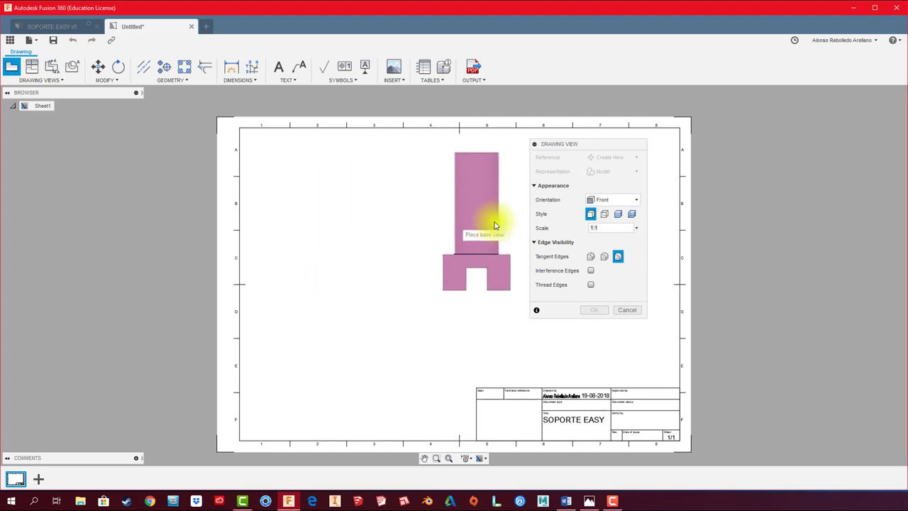
# Step: Compare RIGHT and FRONT view orientations, settle on RIGHT, and return to the 3D design
pyautogui.click(637, 205)
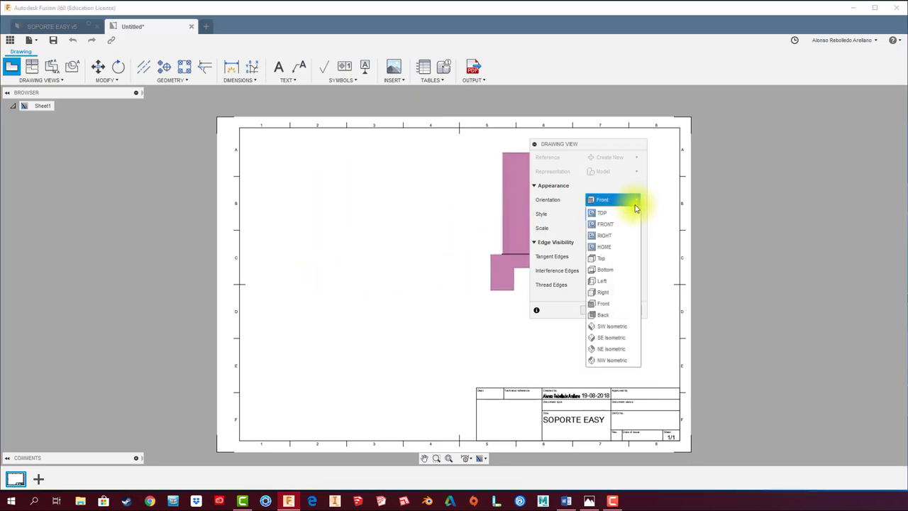
pyautogui.click(623, 235)
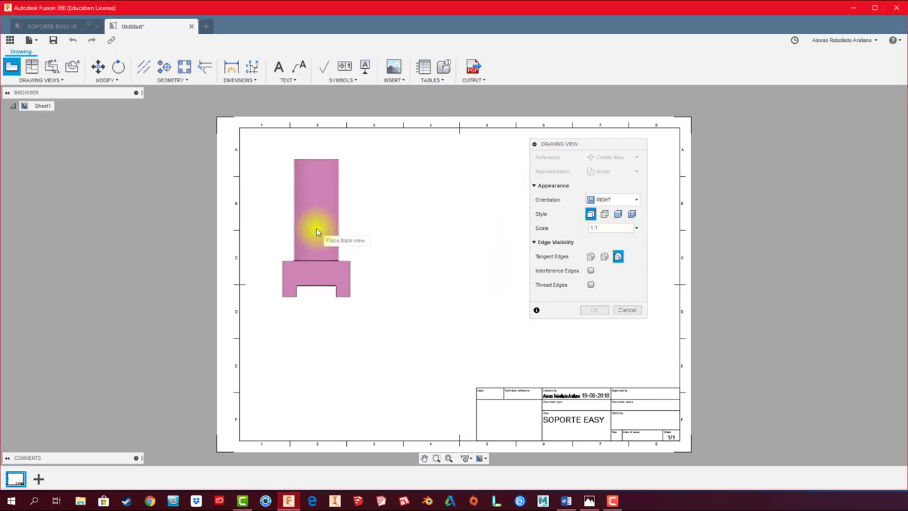
pyautogui.click(637, 201)
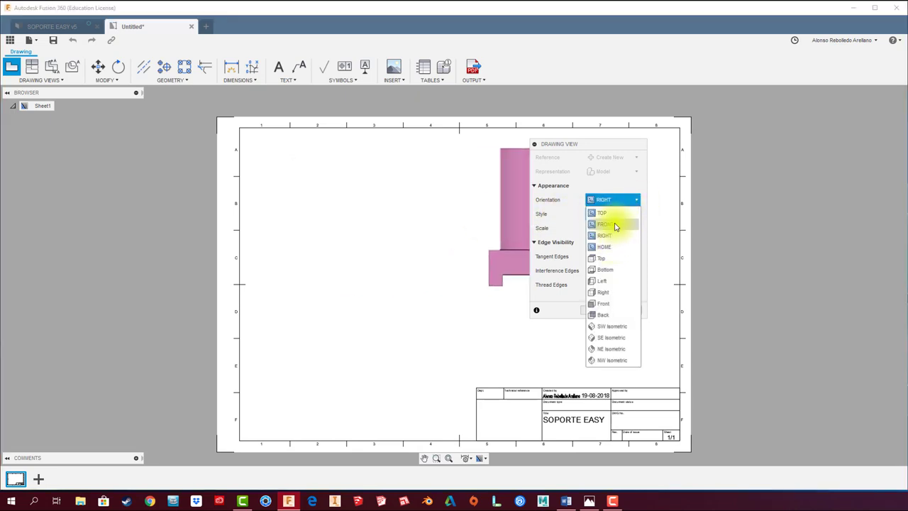
pyautogui.click(614, 227)
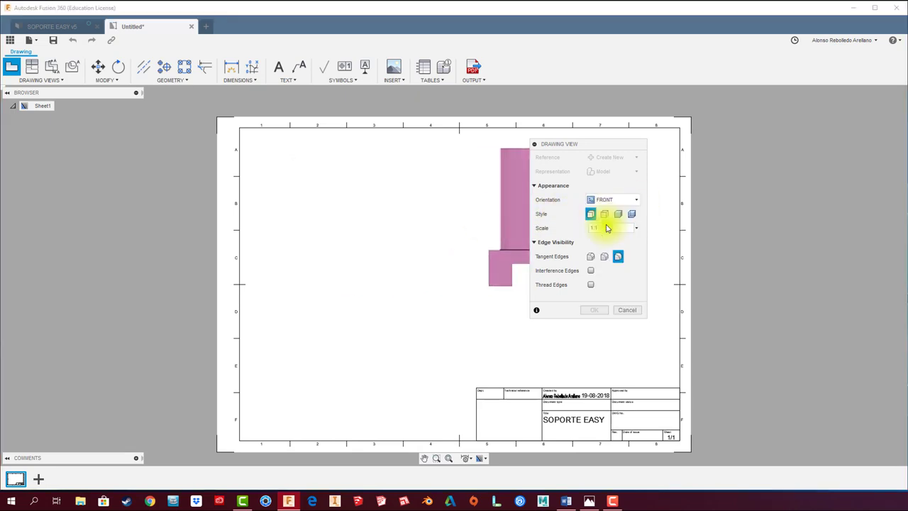
pyautogui.click(637, 201)
pyautogui.click(624, 236)
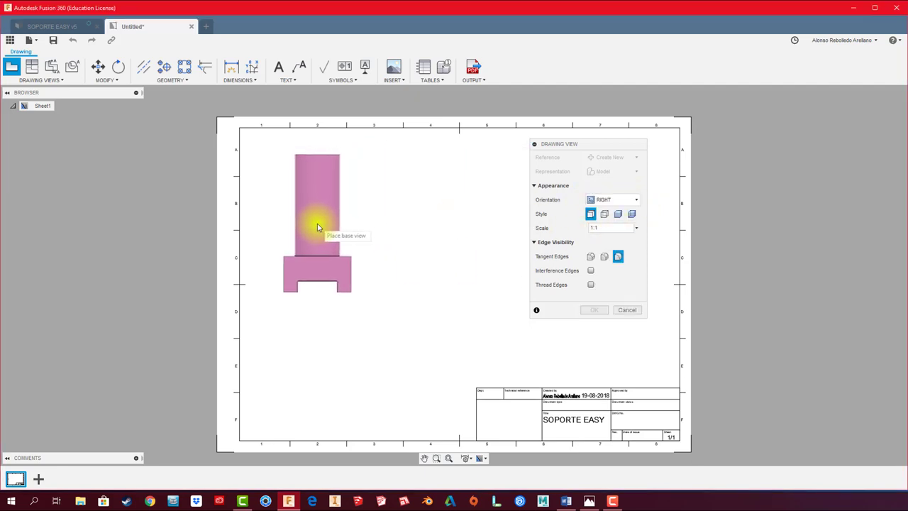
pyautogui.click(54, 28)
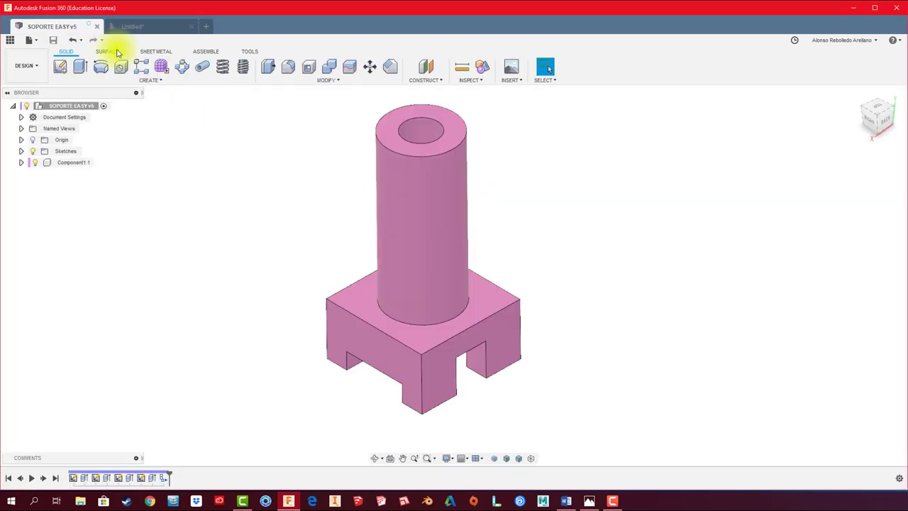
# Step: Orbit the model to see its underside, snap to the front view, and return to the drawing
pyautogui.keyDown('shift'); pyautogui.moveTo(419, 302); pyautogui.dragTo(300, 363, button='middle'); pyautogui.keyUp('shift')
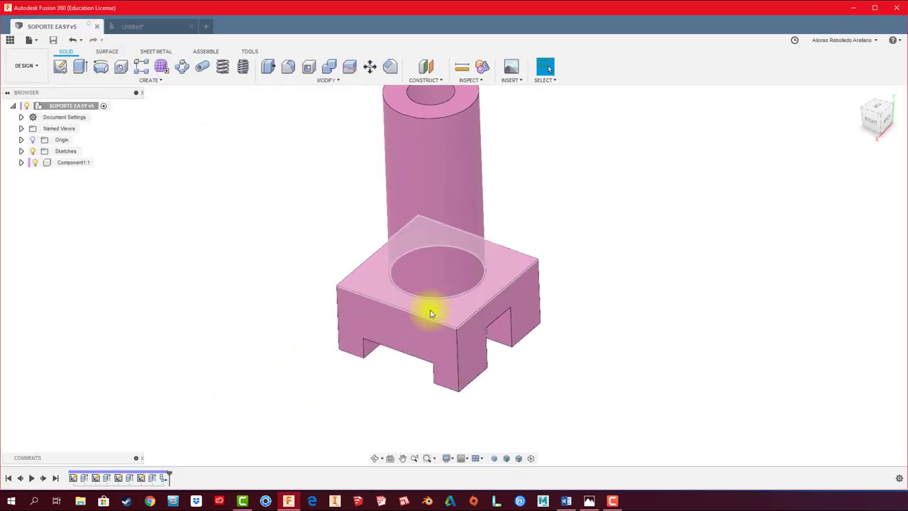
pyautogui.keyDown('shift'); pyautogui.moveTo(431, 313); pyautogui.dragTo(877, 140, button='middle'); pyautogui.keyUp('shift')
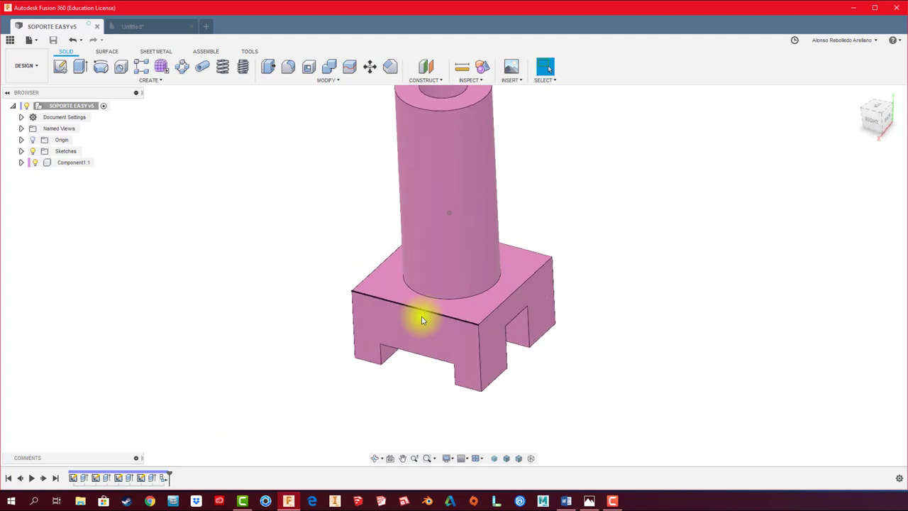
pyautogui.click(880, 119)
pyautogui.click(135, 30)
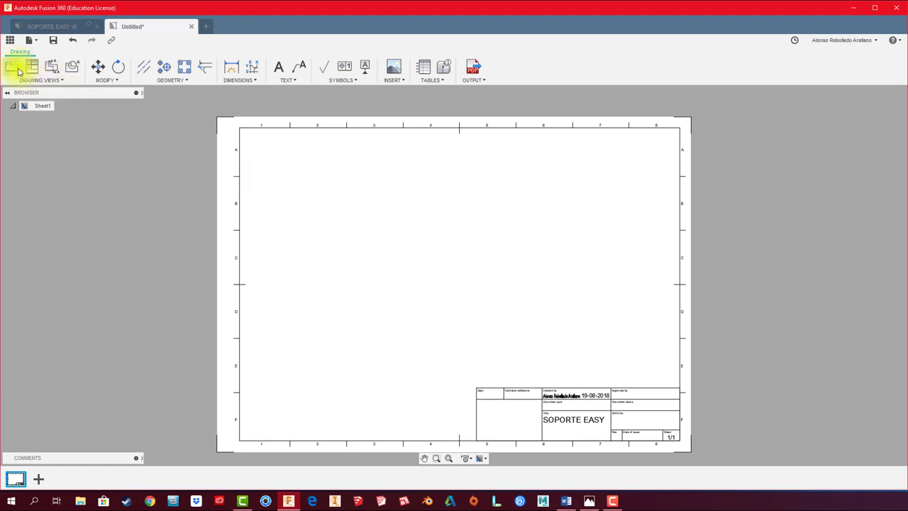
# Step: Place a RIGHT-orientation base view at 1:1, shaded with hidden edges, at the sheet's upper left
pyautogui.click(626, 199)
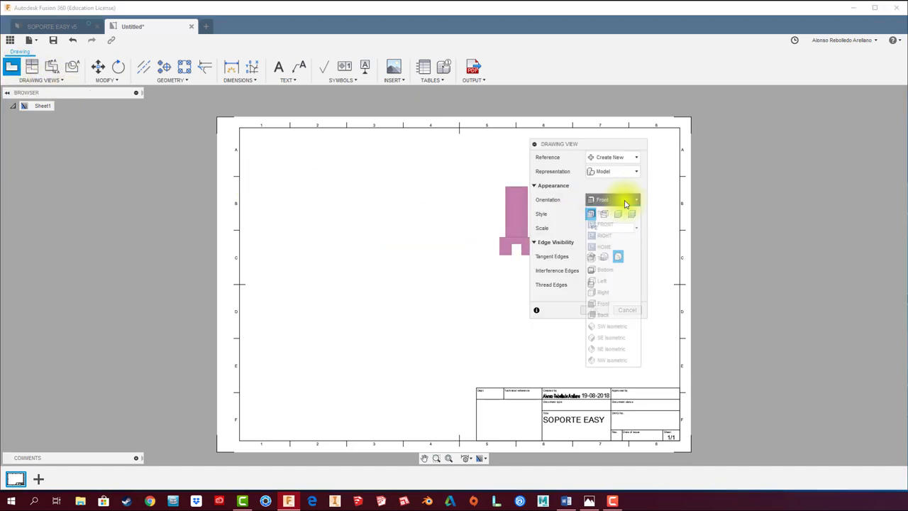
pyautogui.click(604, 235)
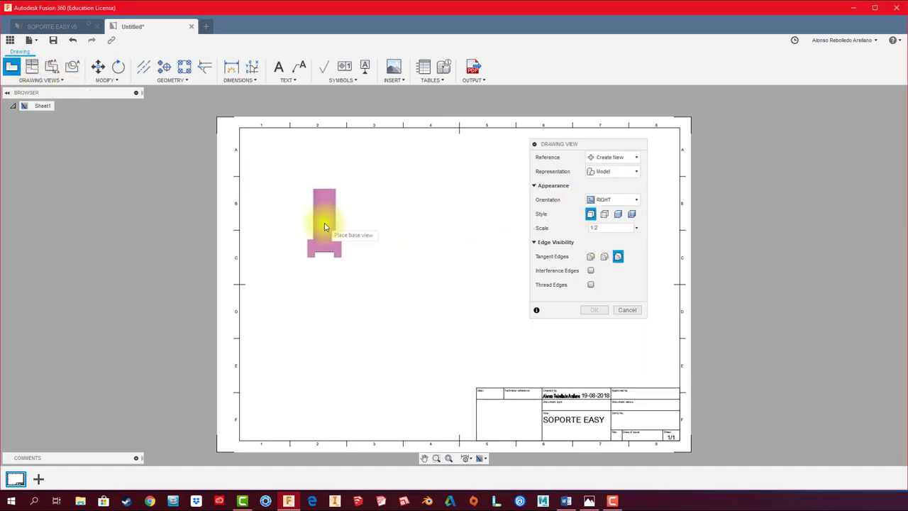
pyautogui.click(636, 228)
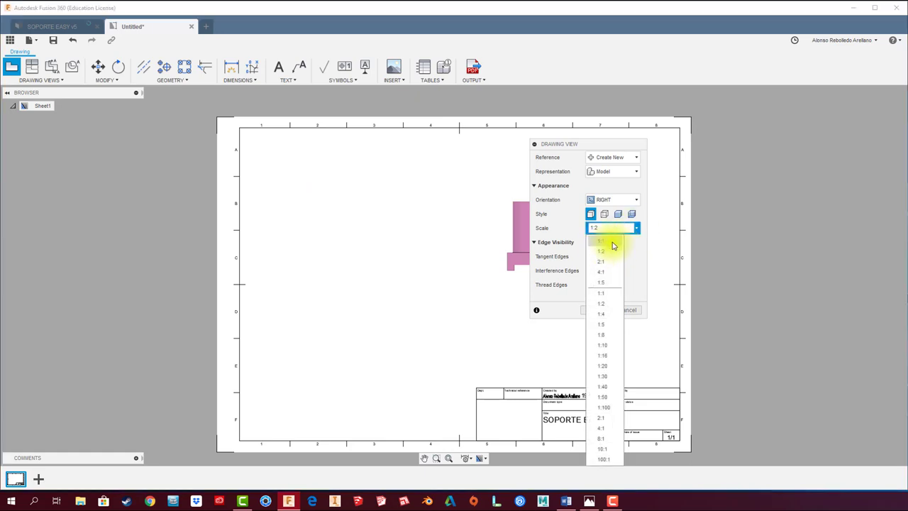
pyautogui.click(602, 237)
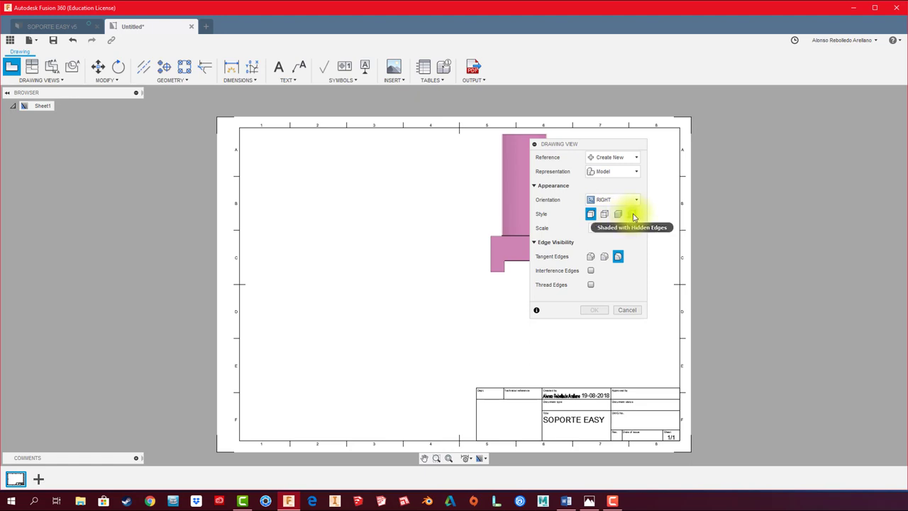
pyautogui.click(631, 214)
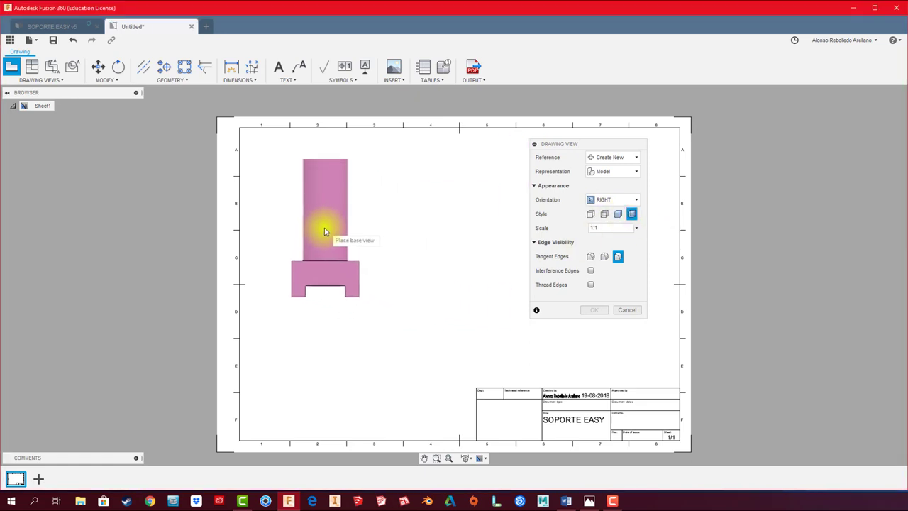
pyautogui.click(322, 231)
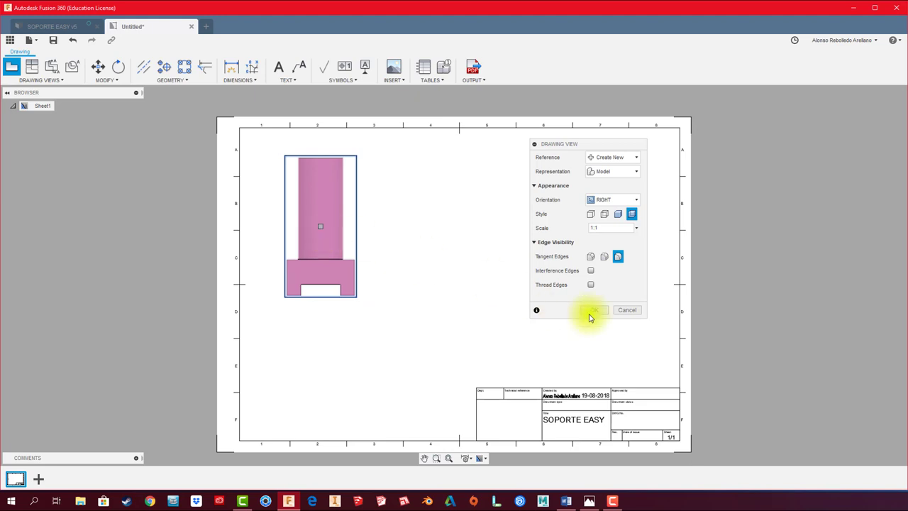
pyautogui.click(602, 312)
# Step: Select the front view and check the part's top orientation in the 3D design
pyautogui.moveTo(374, 289); pyautogui.dragTo(411, 276, button='middle')
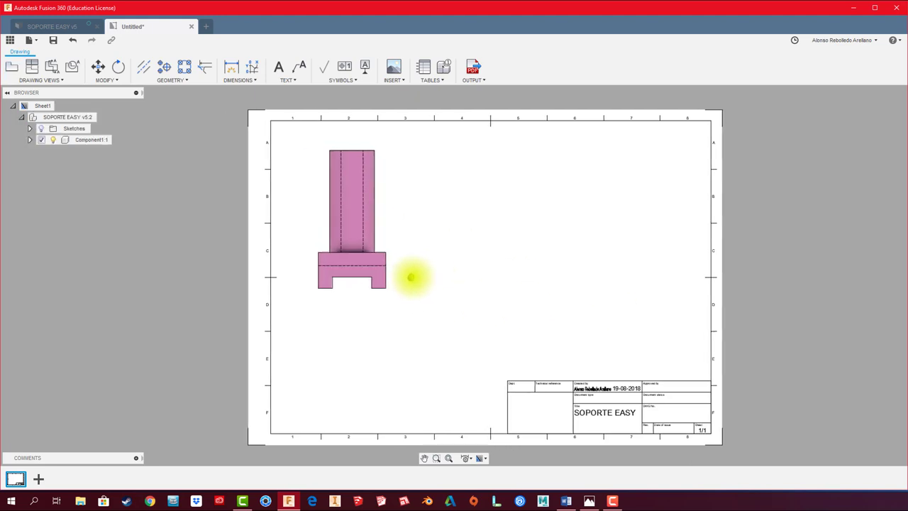
pyautogui.click(363, 298)
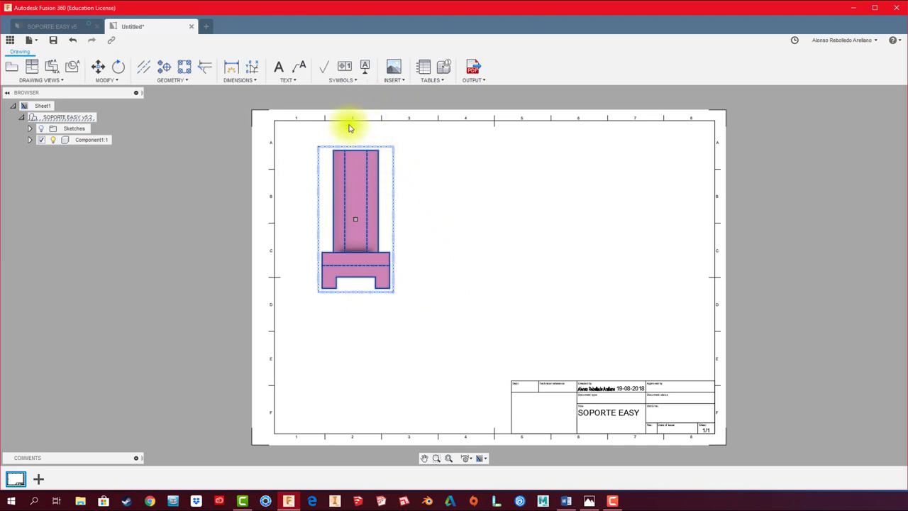
pyautogui.click(64, 26)
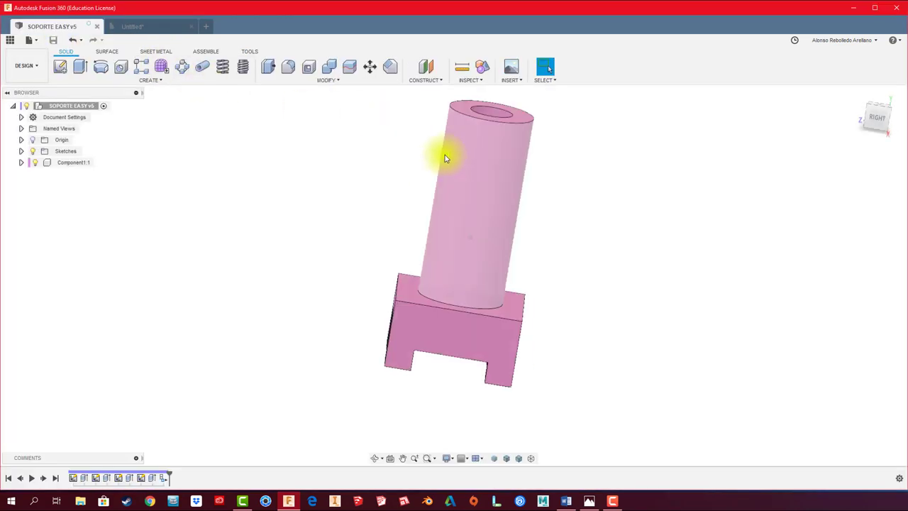
pyautogui.click(880, 108)
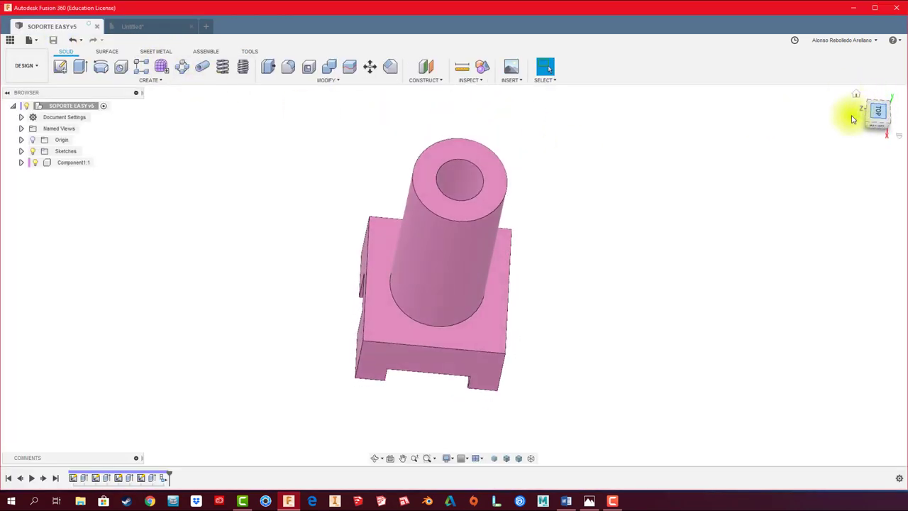
pyautogui.click(127, 26)
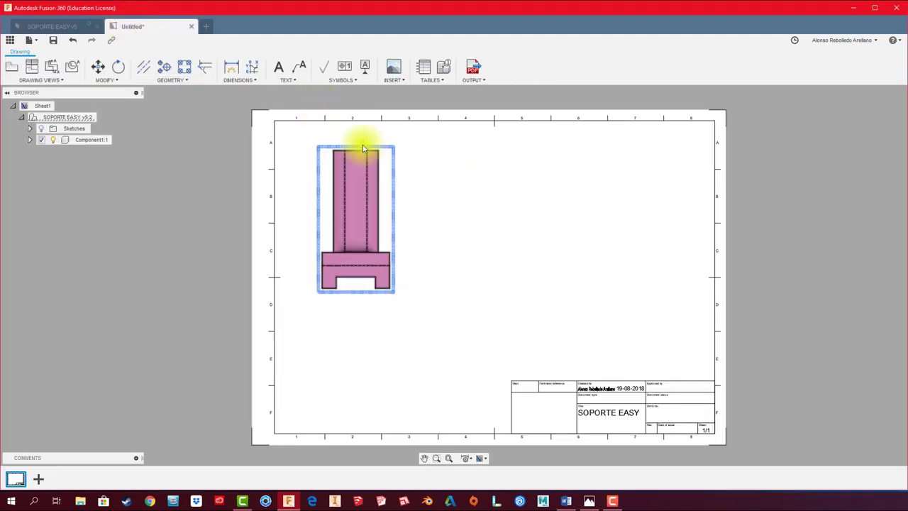
# Step: Place a projected top view below the front view
pyautogui.click(31, 66)
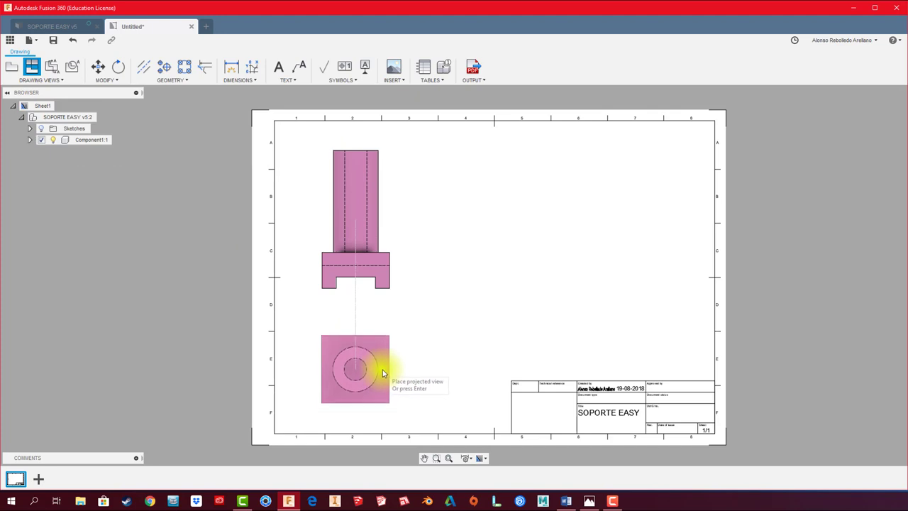
pyautogui.click(382, 370)
pyautogui.rightClick(382, 369)
pyautogui.click(418, 365)
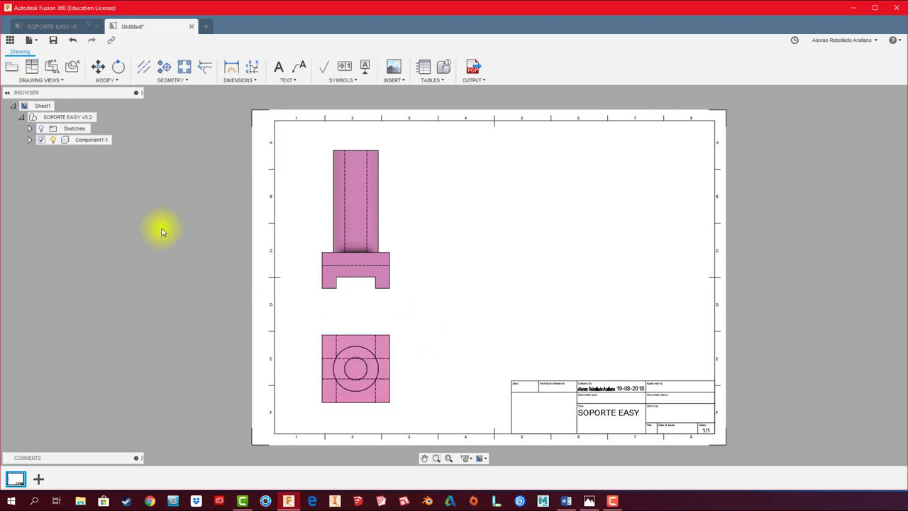
# Step: Add a center mark to the top view's circle and a centerline between the front view's edges
pyautogui.click(164, 69)
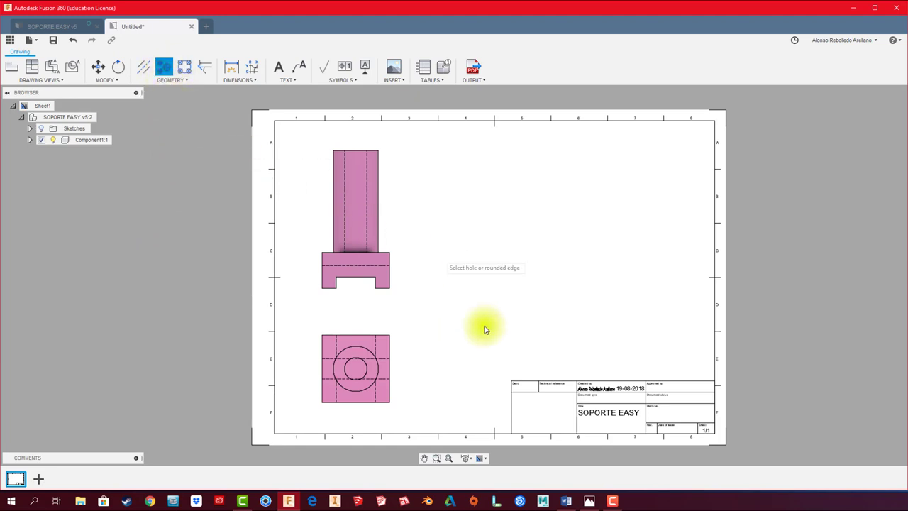
pyautogui.click(363, 359)
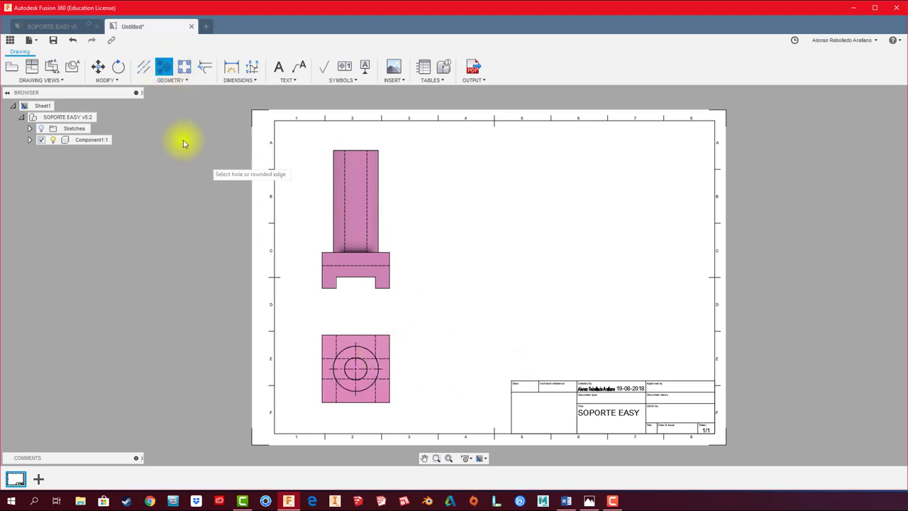
pyautogui.click(144, 66)
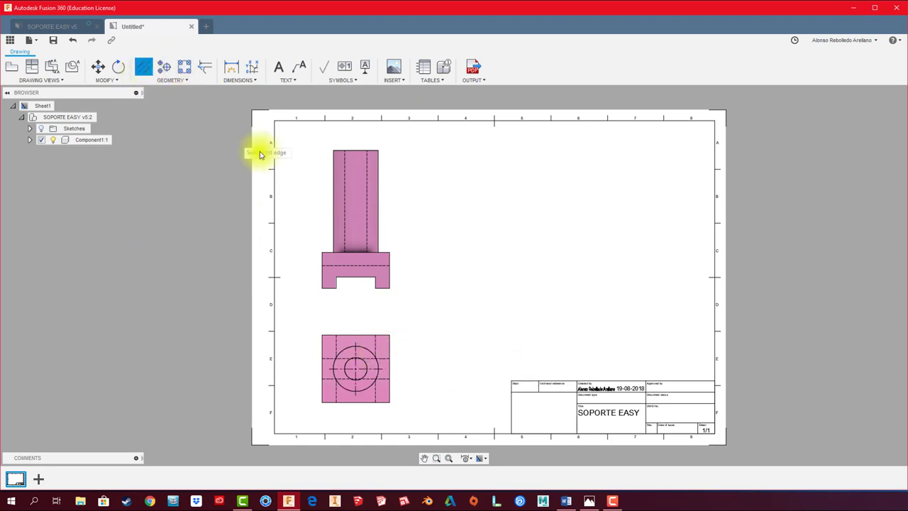
pyautogui.click(333, 190)
pyautogui.click(378, 203)
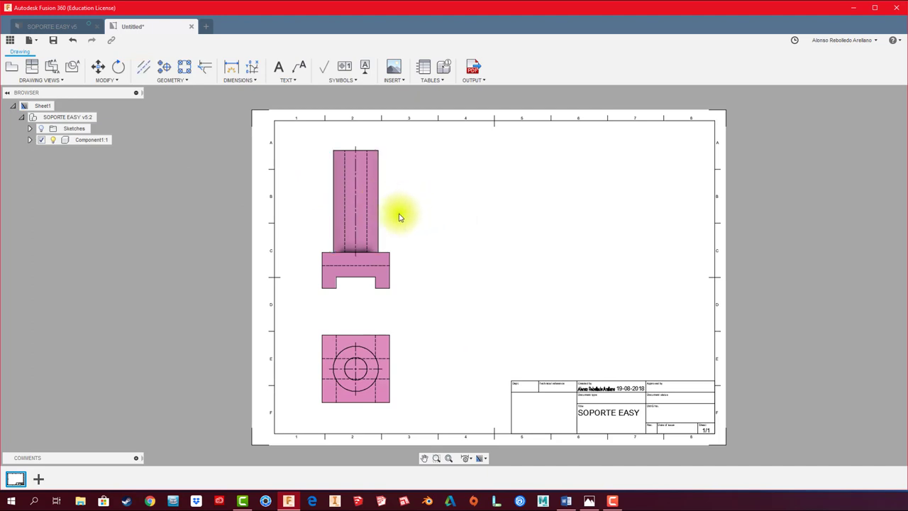
# Step: Extend the centerline past the front view's top and bottom, then select the front view
pyautogui.scroll(3, 355, 268)
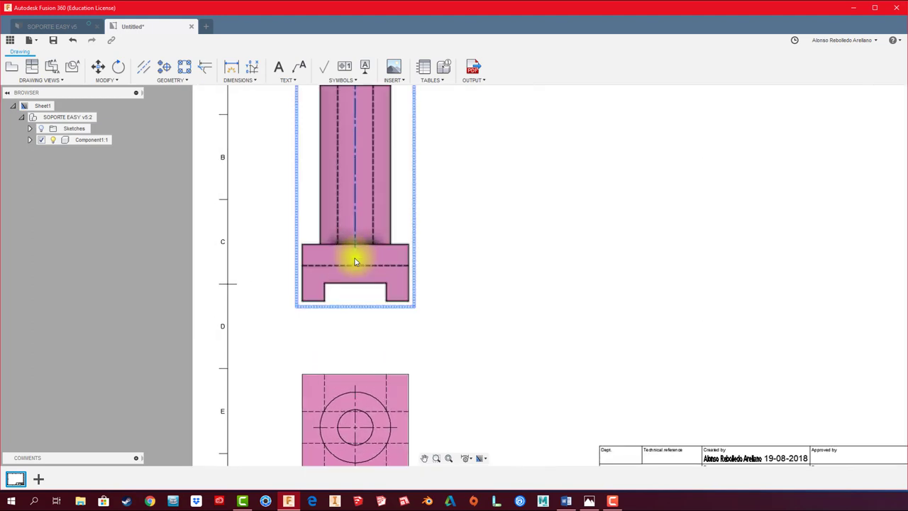
pyautogui.click(355, 248)
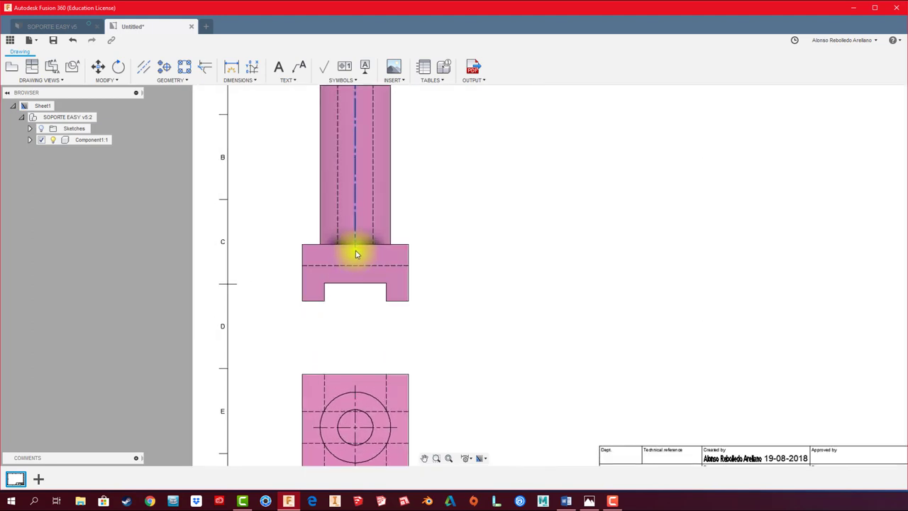
pyautogui.scroll(-1, 441, 248)
pyautogui.click(373, 315)
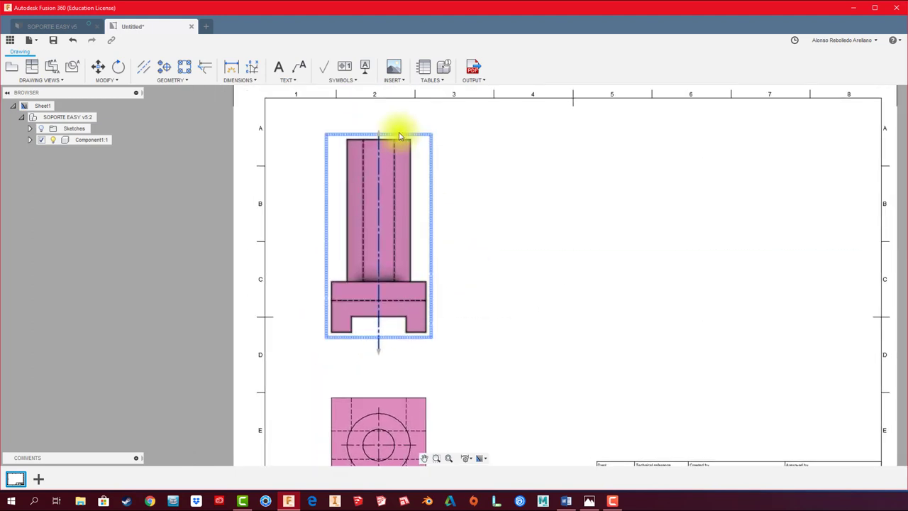
pyautogui.click(379, 128)
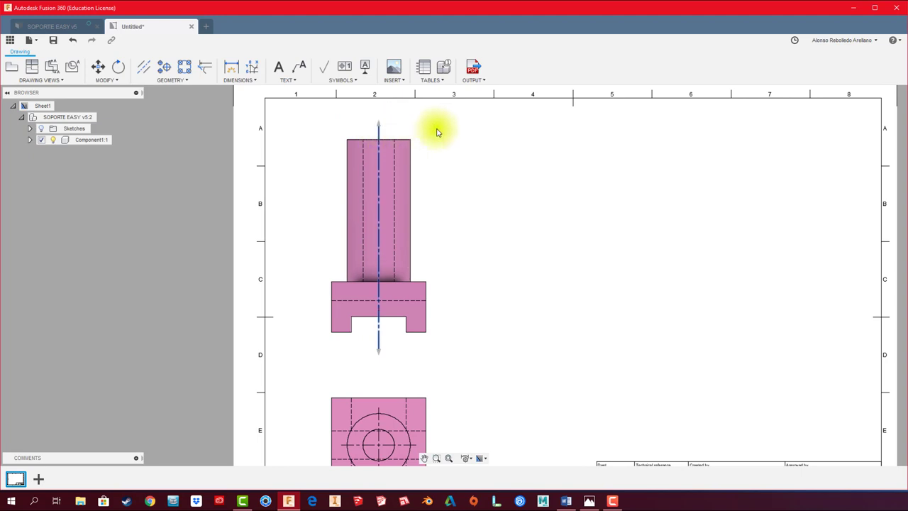
pyautogui.scroll(-2, 436, 133)
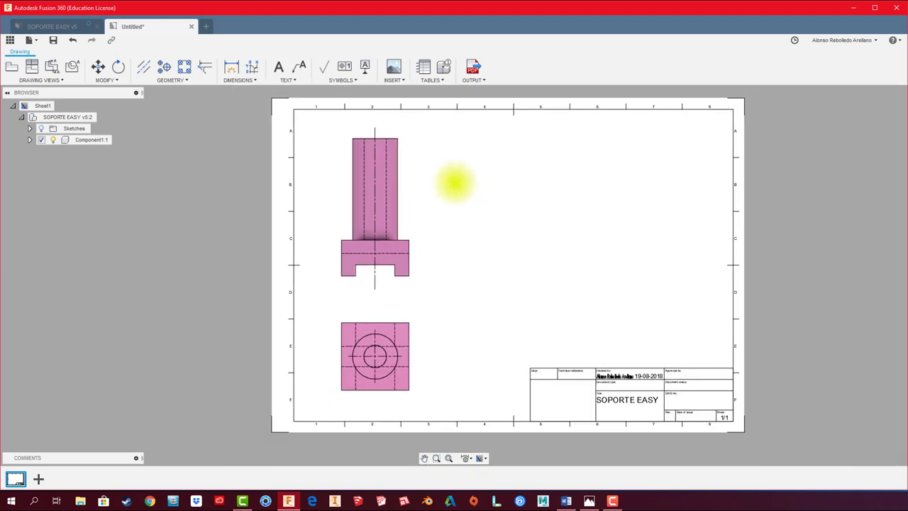
pyautogui.moveTo(455, 183); pyautogui.dragTo(445, 189, button='middle')
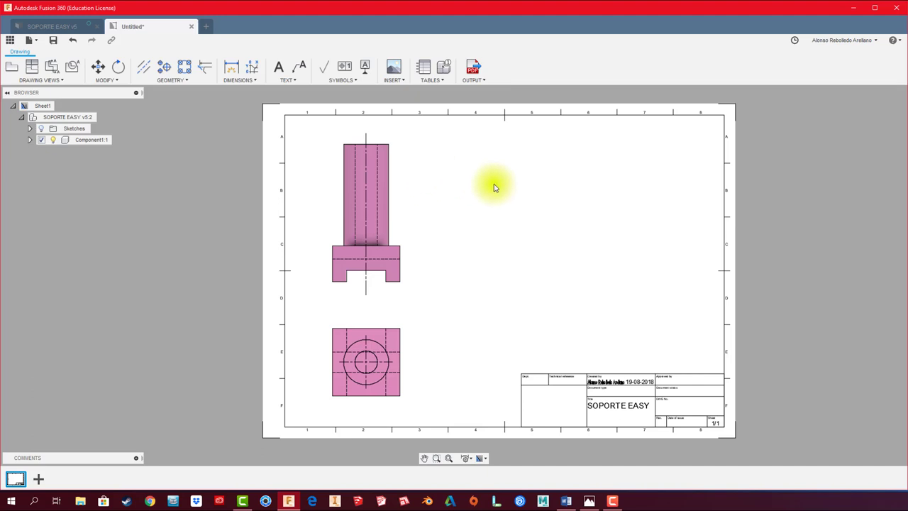
pyautogui.click(64, 83)
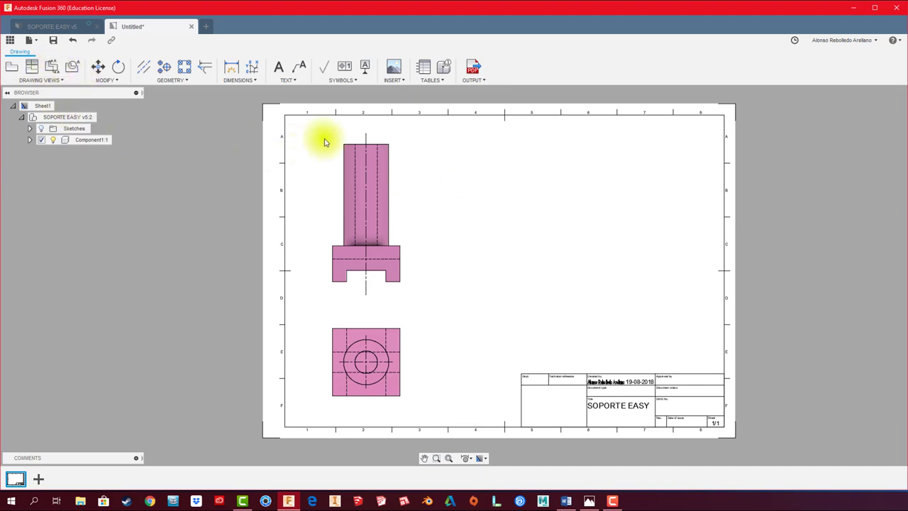
pyautogui.click(348, 145)
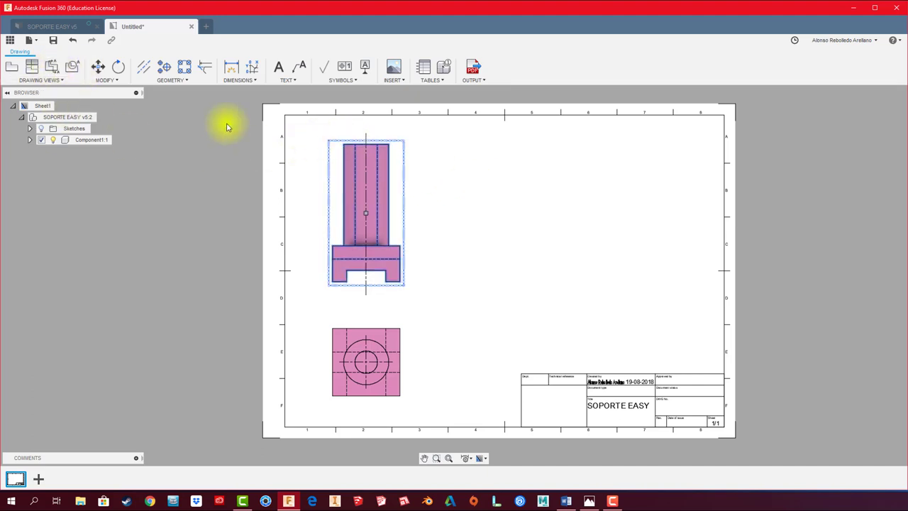
# Step: Cut section A-A vertically through the front view and place it at 1:1 on the right
pyautogui.click(51, 68)
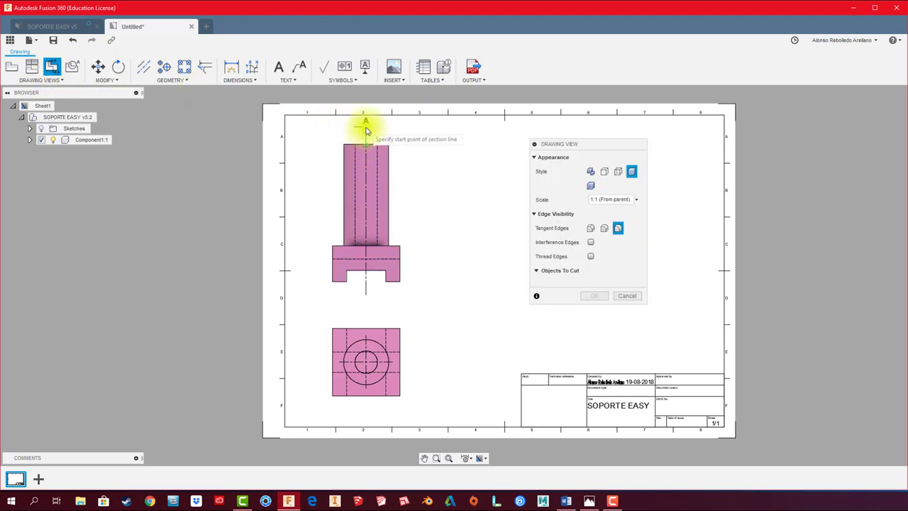
pyautogui.click(366, 127)
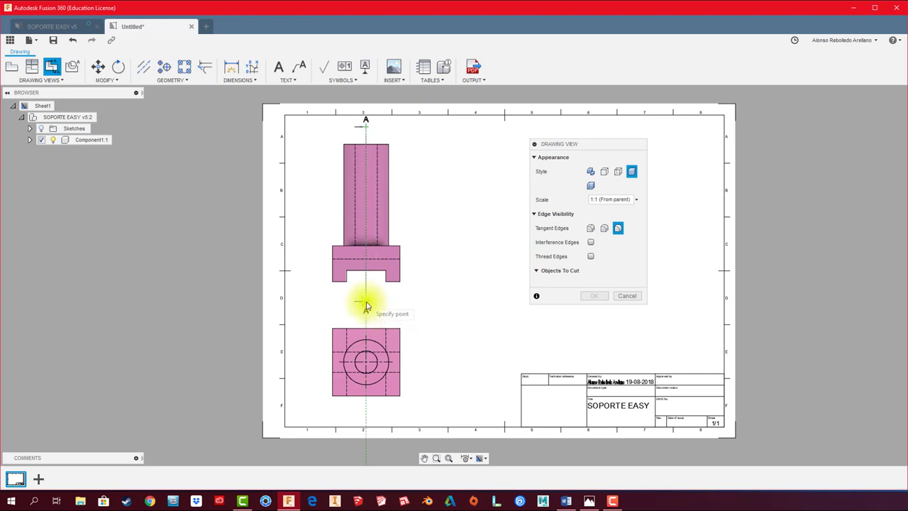
pyautogui.rightClick(401, 303)
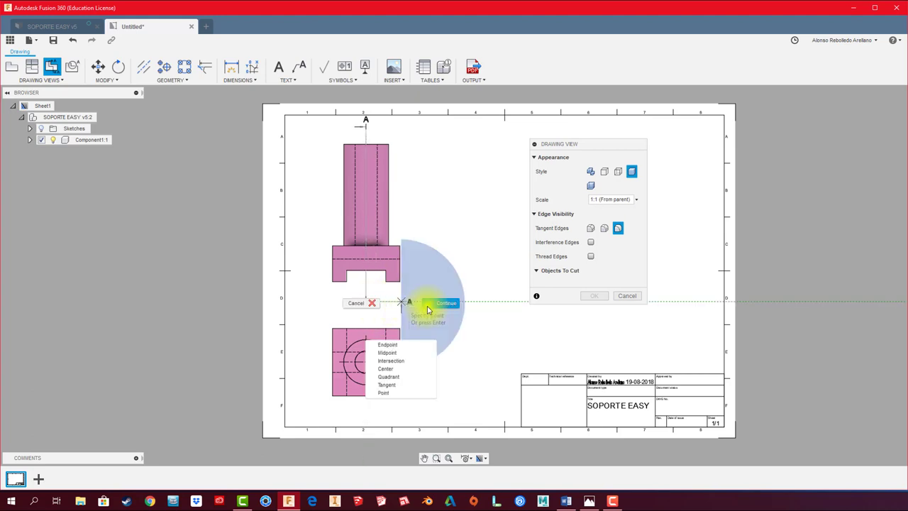
pyautogui.click(427, 309)
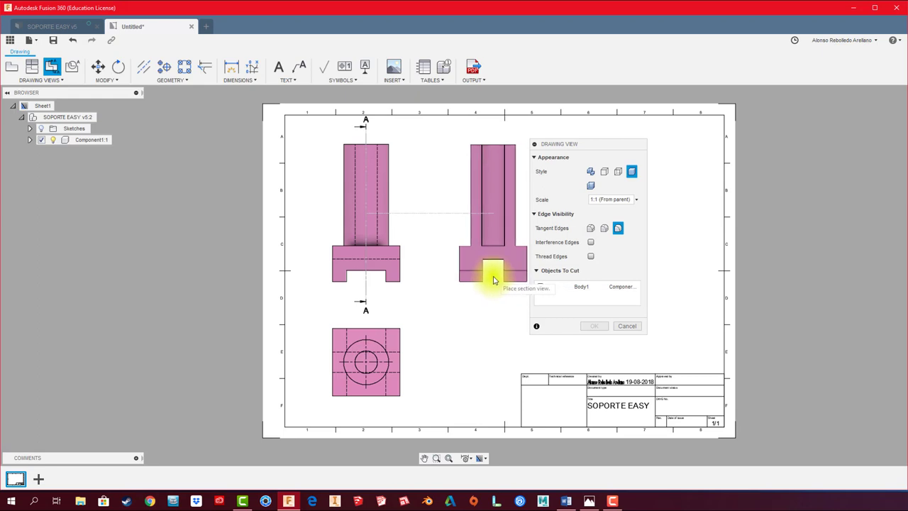
pyautogui.click(483, 270)
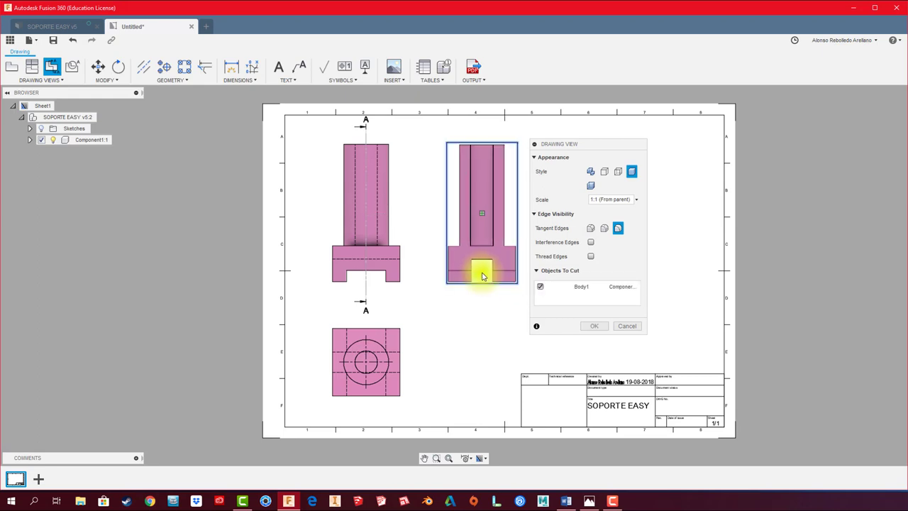
pyautogui.click(584, 328)
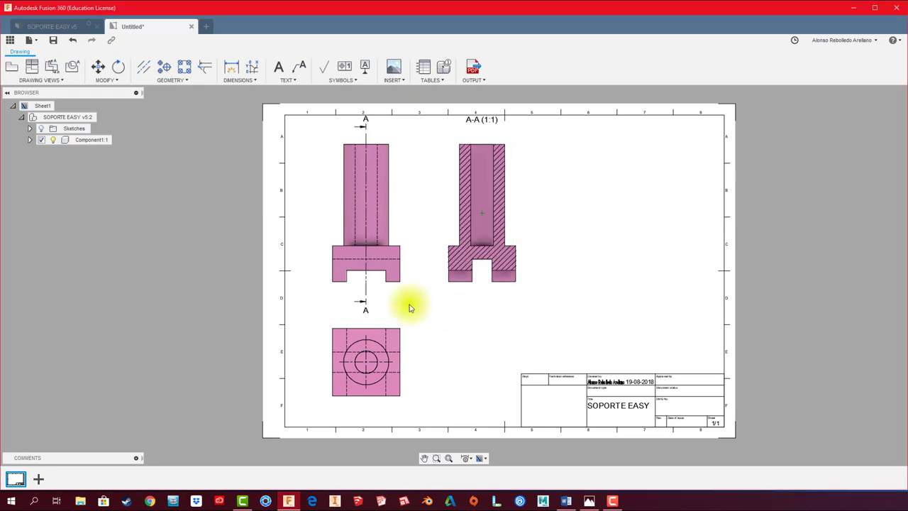
pyautogui.click(481, 170)
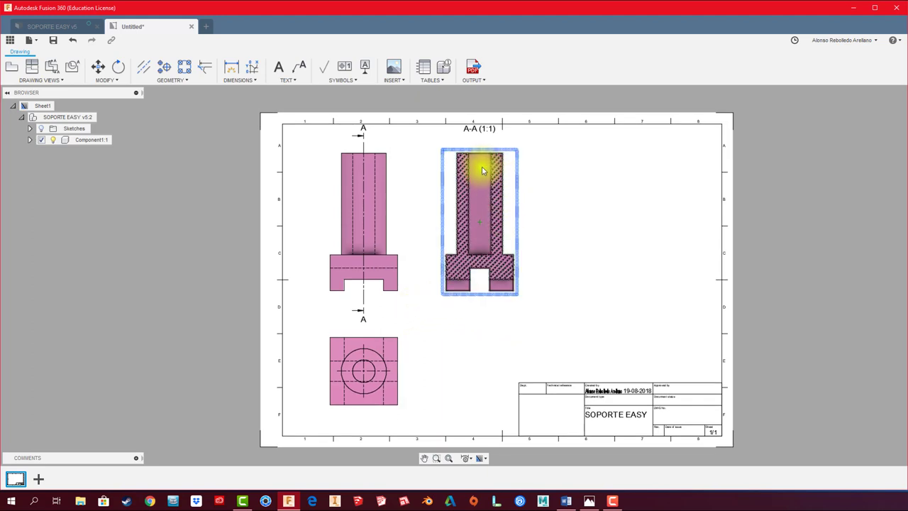
pyautogui.click(417, 312)
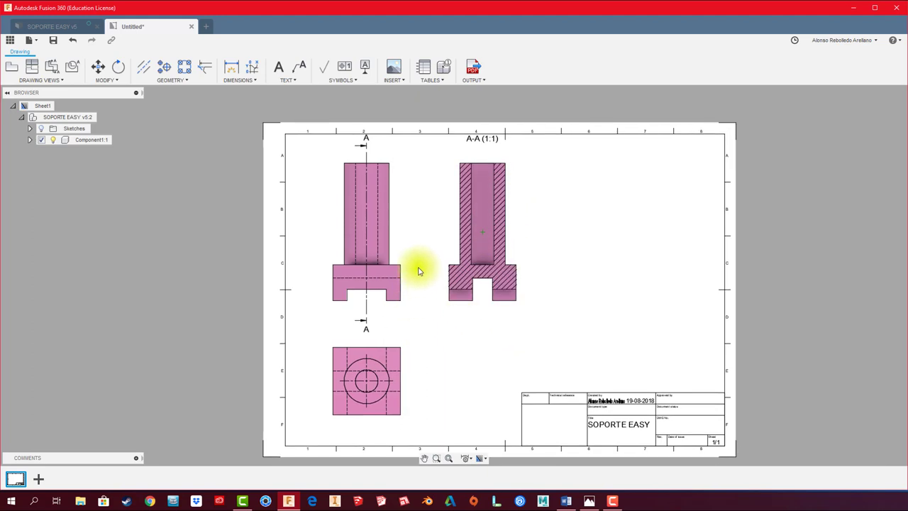
# Step: Move the top view, front view and section A-A slightly lower on the sheet
pyautogui.click(387, 412)
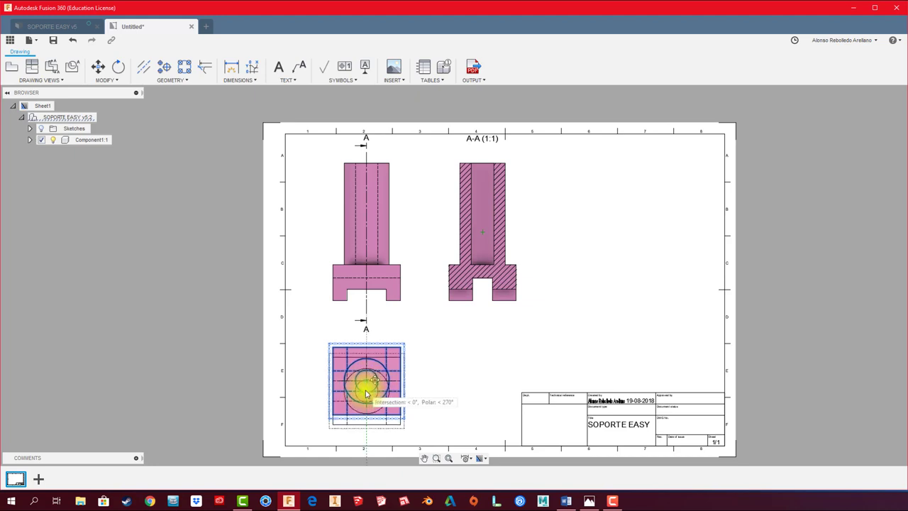
pyautogui.click(366, 390)
pyautogui.click(362, 237)
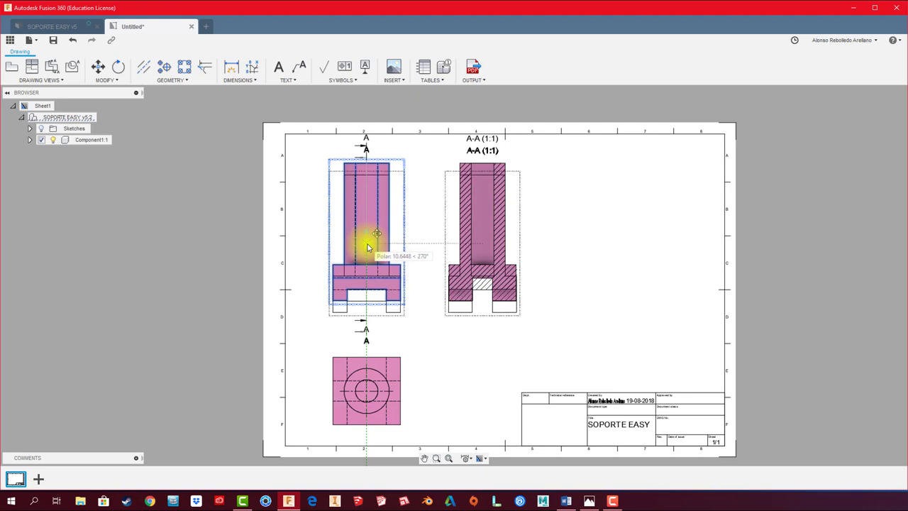
pyautogui.click(367, 244)
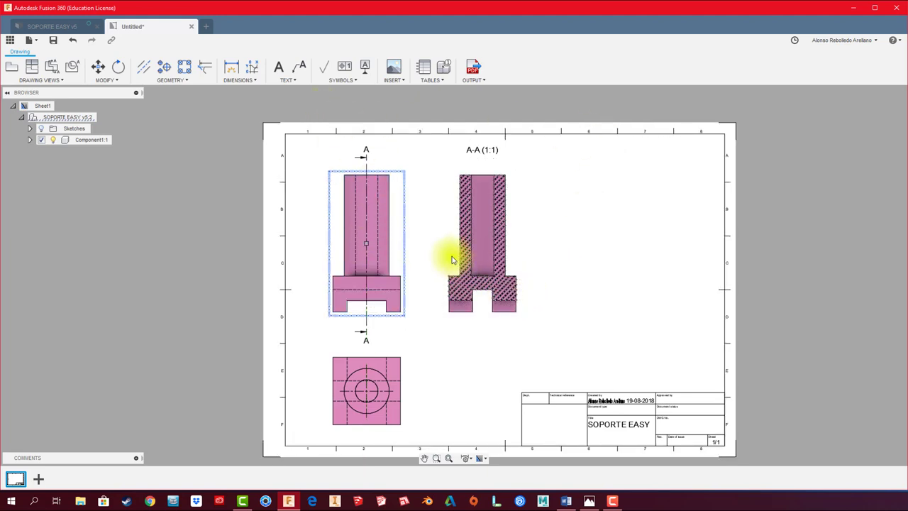
pyautogui.scroll(2, 415, 194)
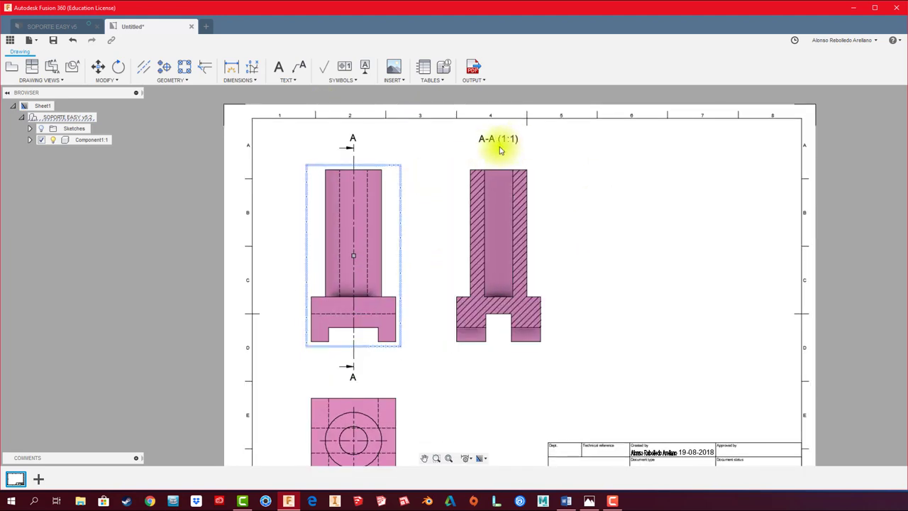
pyautogui.click(542, 237)
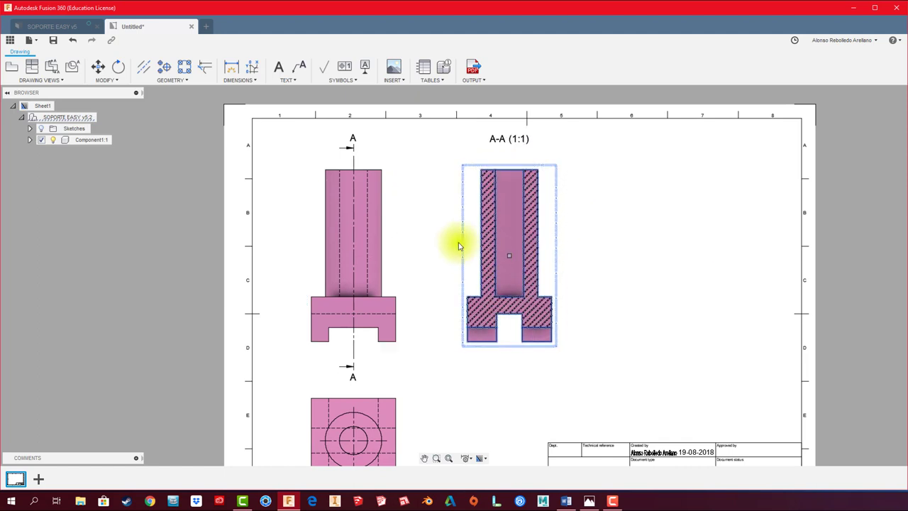
pyautogui.click(231, 68)
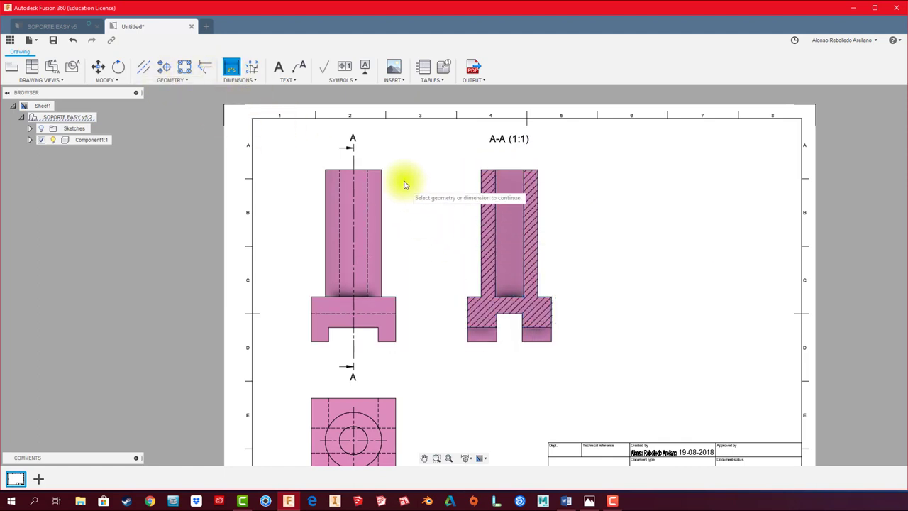
# Step: Dimension the front view's overall height 122.00 and base height 32.00
pyautogui.click(383, 170)
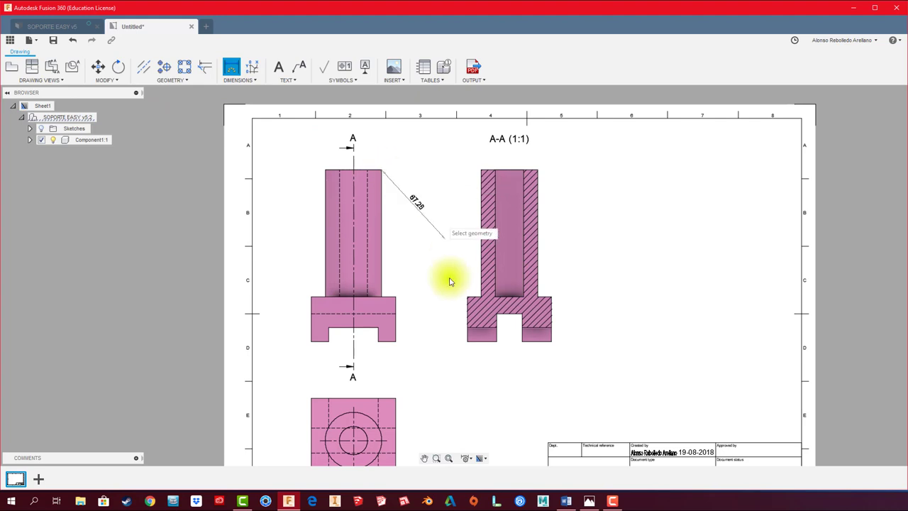
pyautogui.click(396, 342)
pyautogui.click(425, 358)
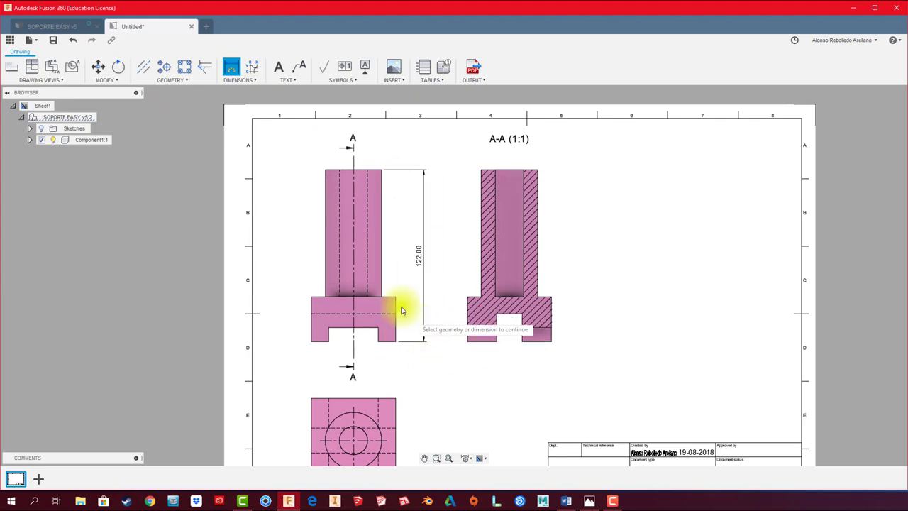
pyautogui.click(396, 296)
pyautogui.click(409, 319)
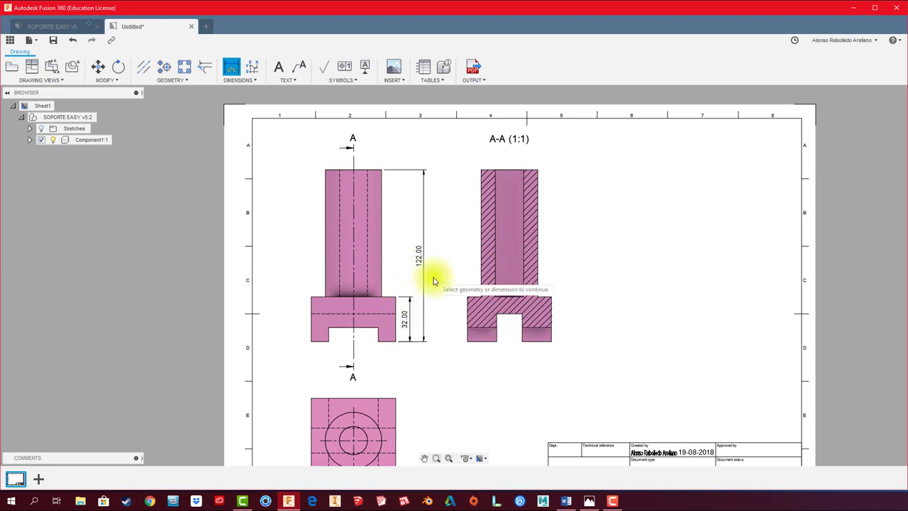
# Step: Dimension the top view's square base as 60.00 by 60.00
pyautogui.moveTo(399, 277); pyautogui.dragTo(404, 206, button='middle')
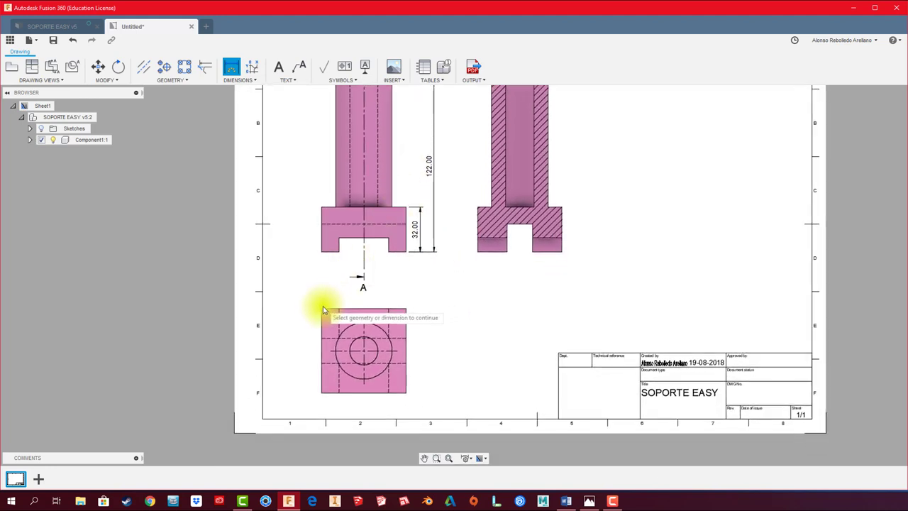
pyautogui.click(321, 392)
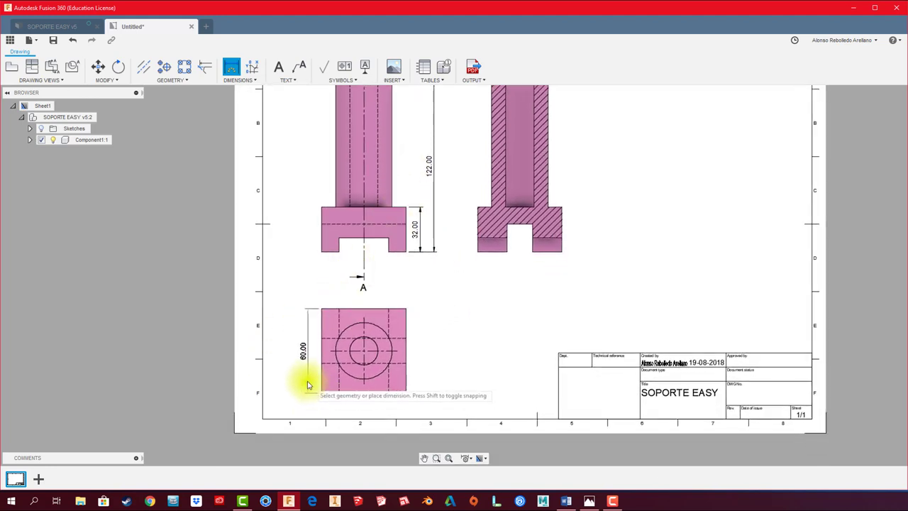
pyautogui.click(303, 384)
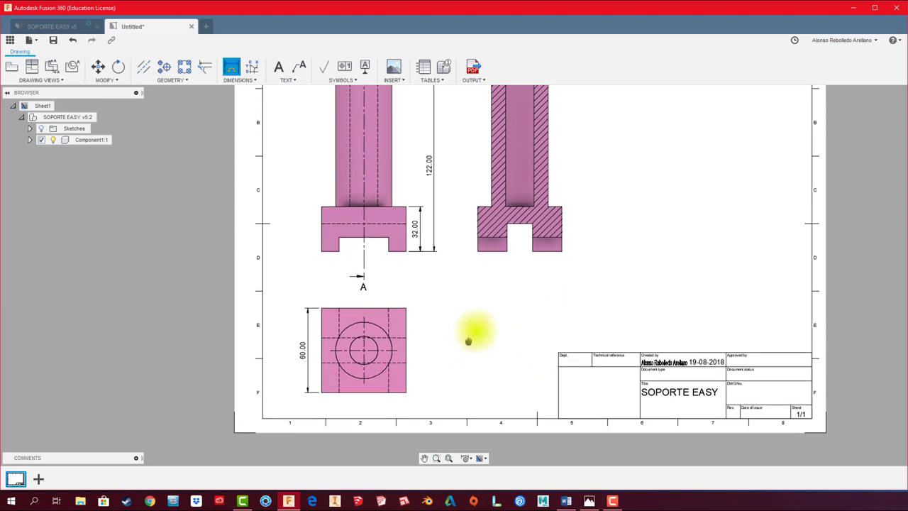
pyautogui.moveTo(329, 390); pyautogui.dragTo(342, 368, button='middle')
pyautogui.click(337, 371)
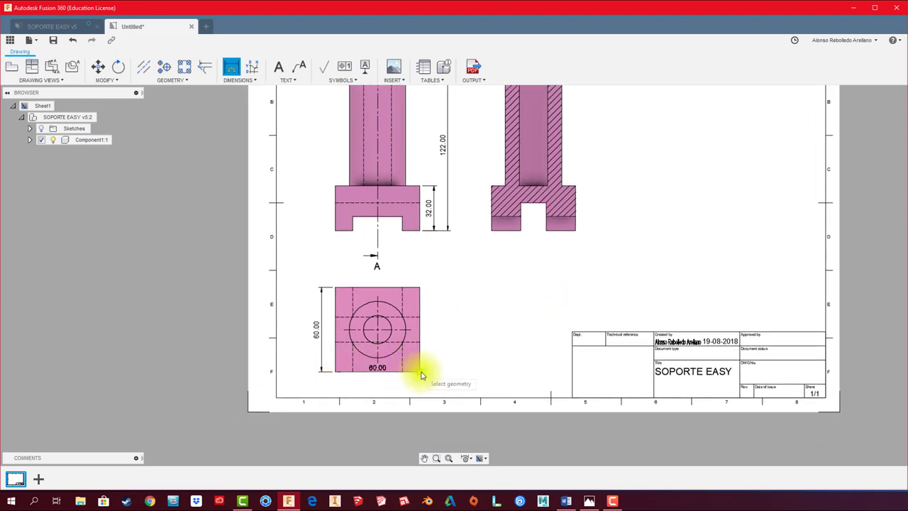
pyautogui.click(420, 383)
pyautogui.moveTo(463, 292); pyautogui.dragTo(445, 334, button='middle')
pyautogui.moveTo(480, 268); pyautogui.dragTo(397, 360, button='middle')
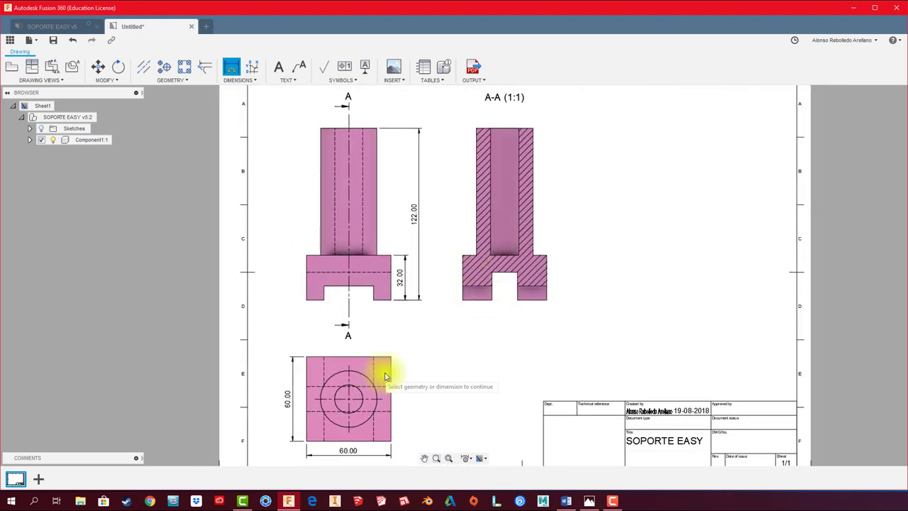
pyautogui.scroll(2, 385, 376)
# Step: Place Ø40.00 on the top view's outer circle and Ø20.00 on its inner circle
pyautogui.click(375, 348)
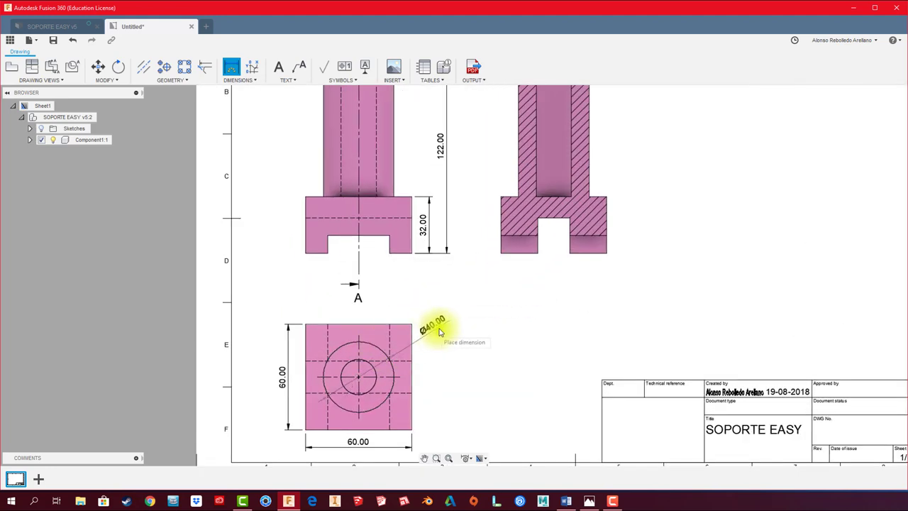
pyautogui.click(437, 334)
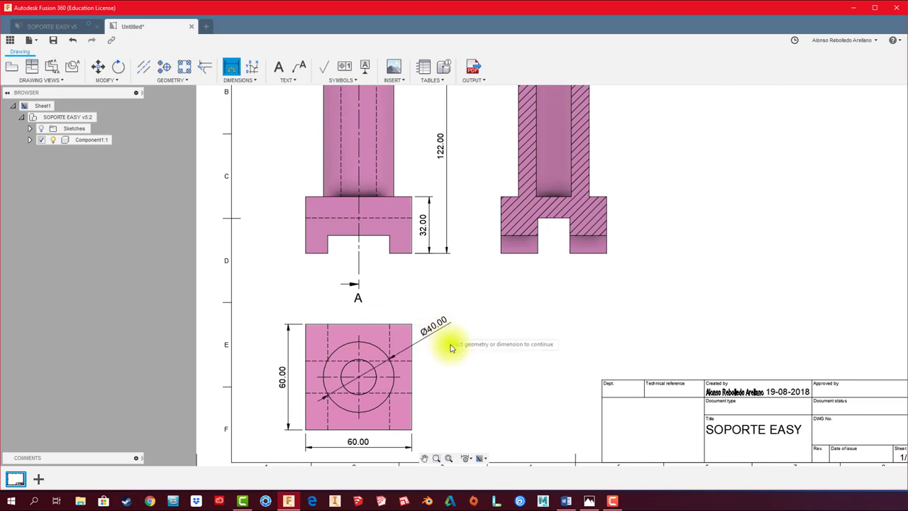
pyautogui.click(374, 384)
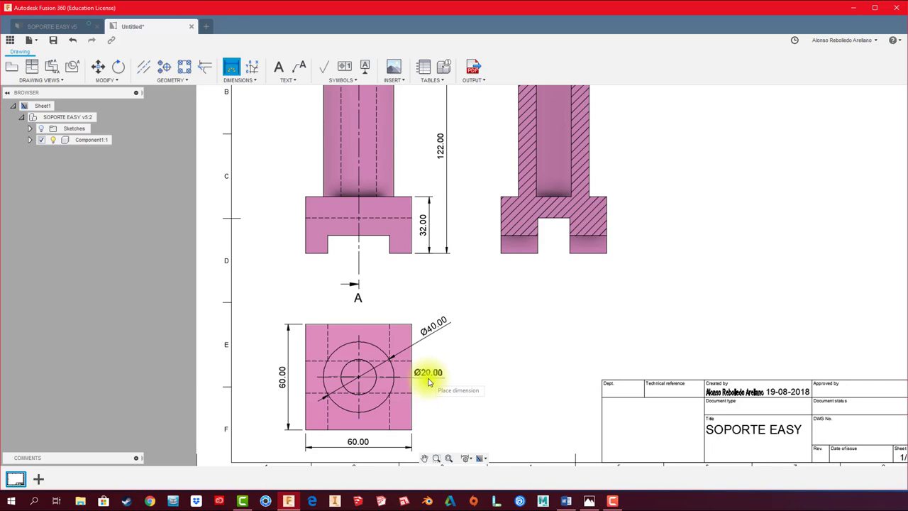
pyautogui.click(432, 428)
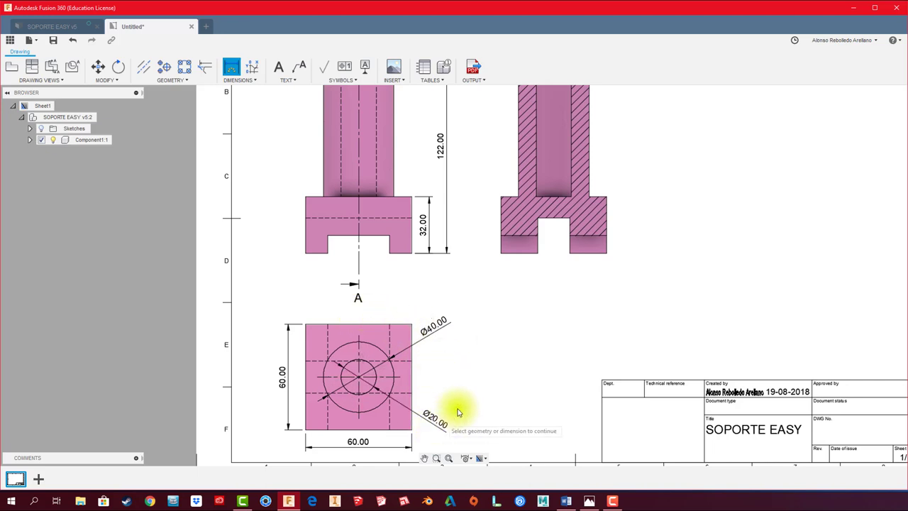
pyautogui.scroll(-2, 489, 358)
pyautogui.scroll(1, 495, 346)
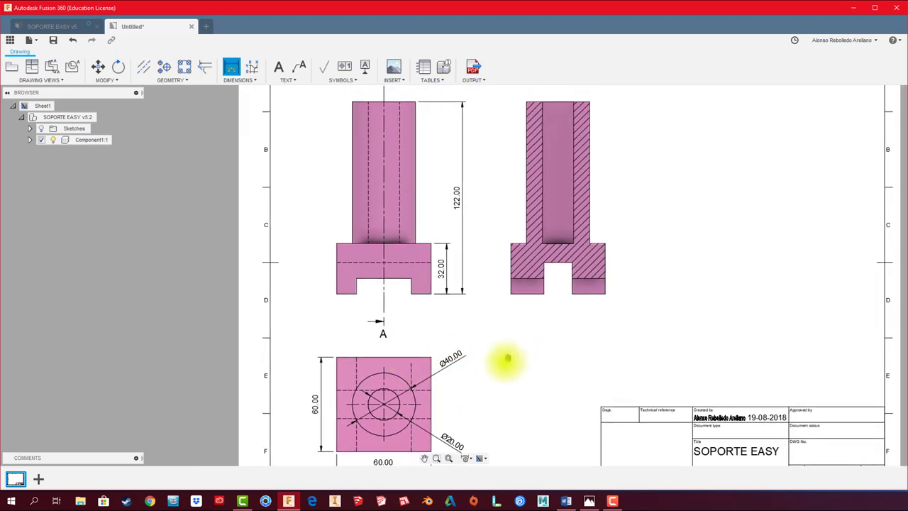
pyautogui.scroll(-1, 442, 331)
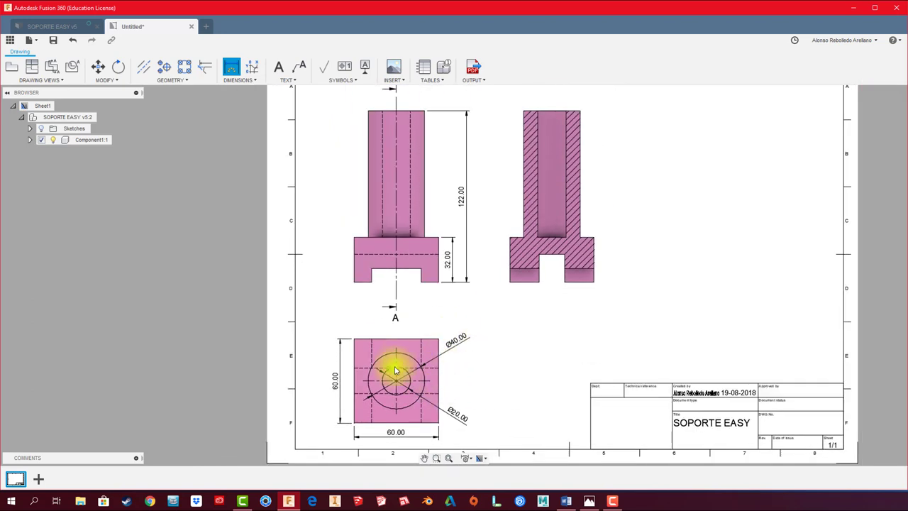
# Step: Dimension the A-A section's slot: 18.00 wide and 20.00 high
pyautogui.scroll(1, 496, 317)
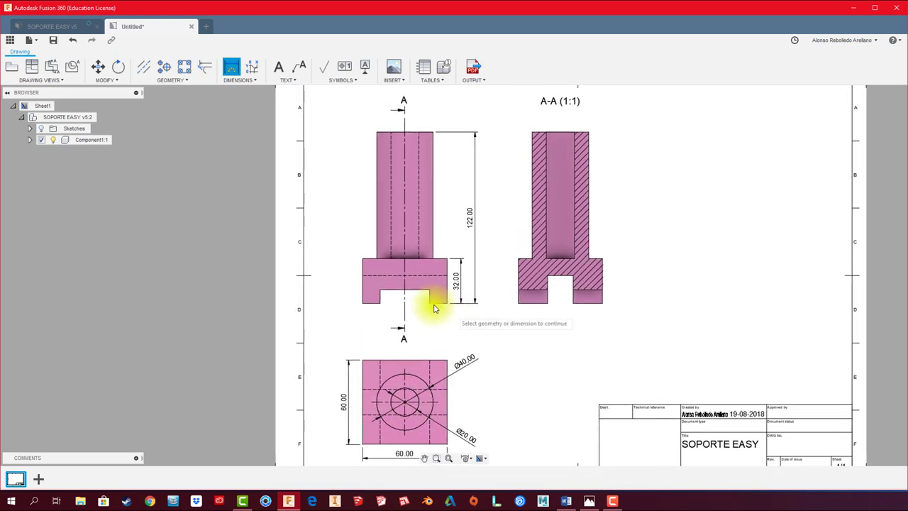
pyautogui.scroll(1, 397, 306)
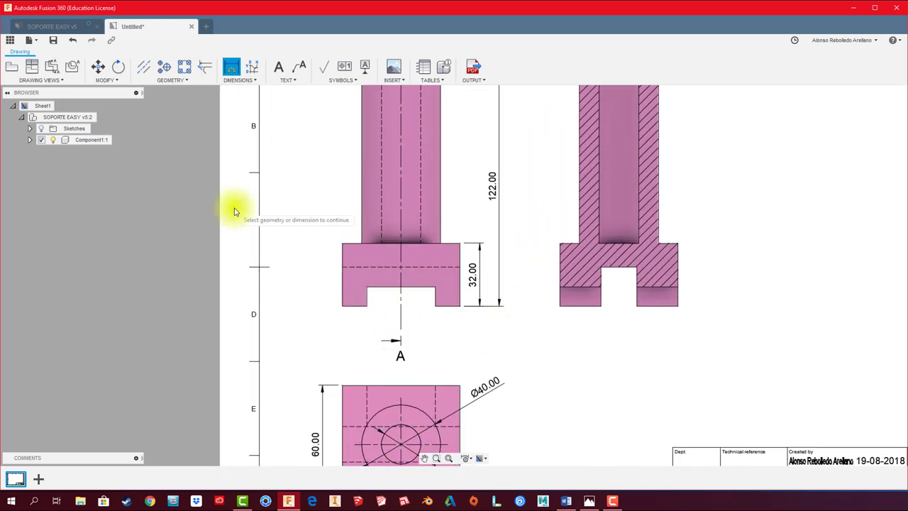
pyautogui.moveTo(608, 368); pyautogui.dragTo(521, 366, button='middle')
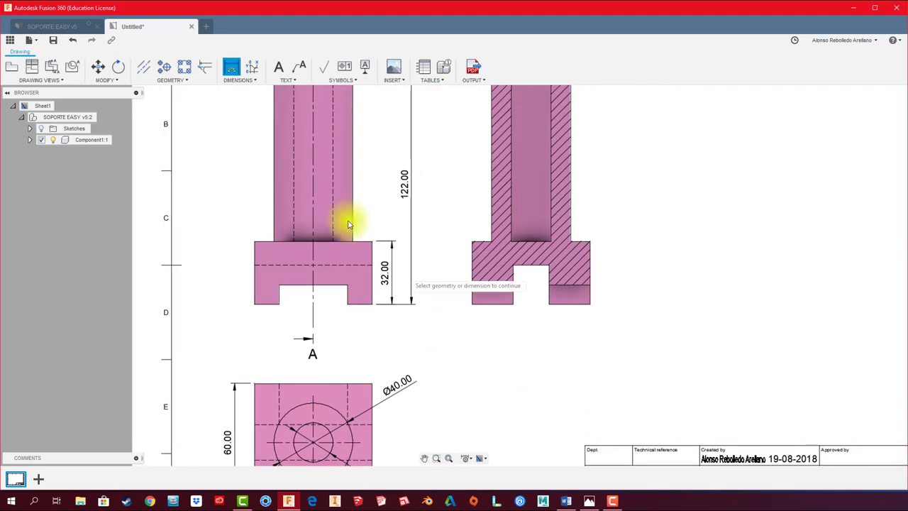
pyautogui.click(548, 309)
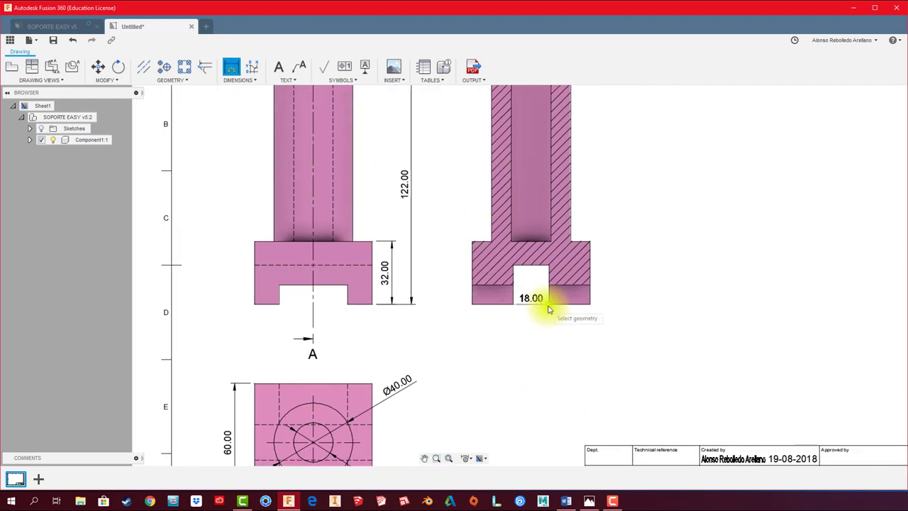
pyautogui.click(543, 348)
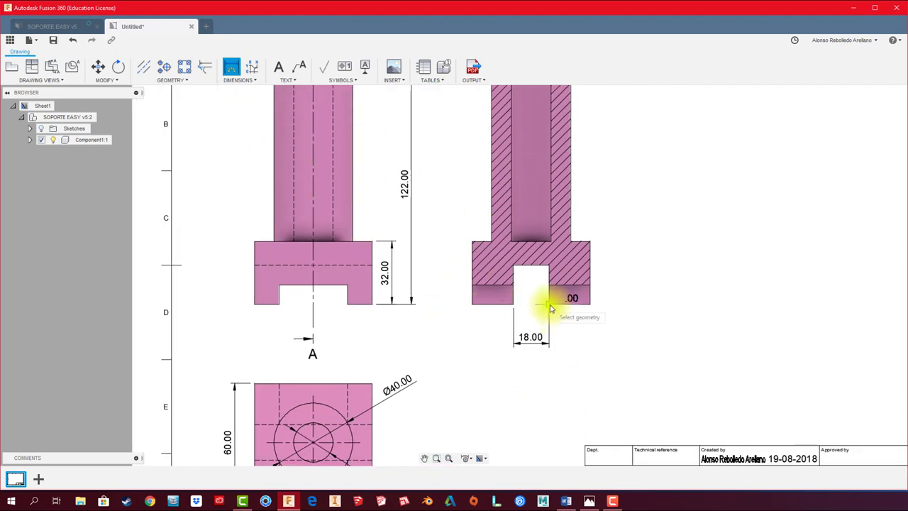
pyautogui.click(546, 268)
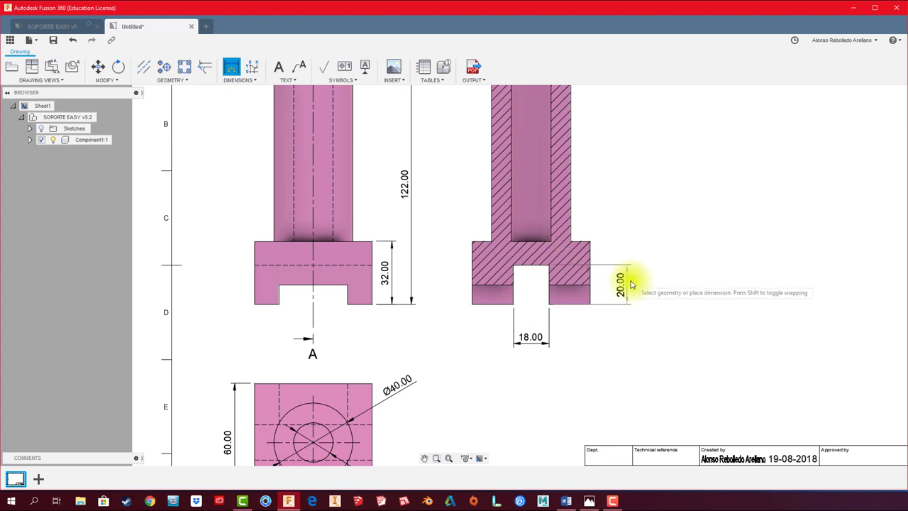
pyautogui.click(619, 289)
# Step: Dimension the front view's slot: 35.00 wide and 10.00 high
pyautogui.click(279, 303)
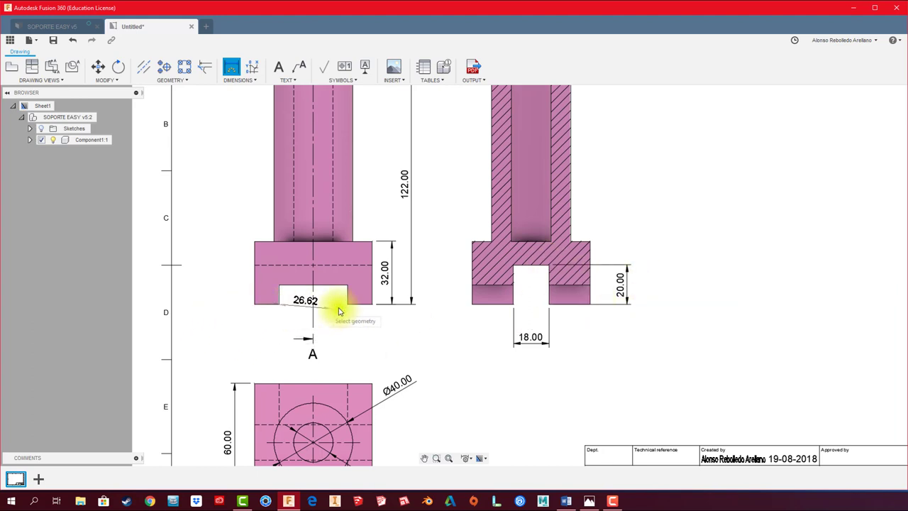
pyautogui.click(348, 305)
pyautogui.click(341, 326)
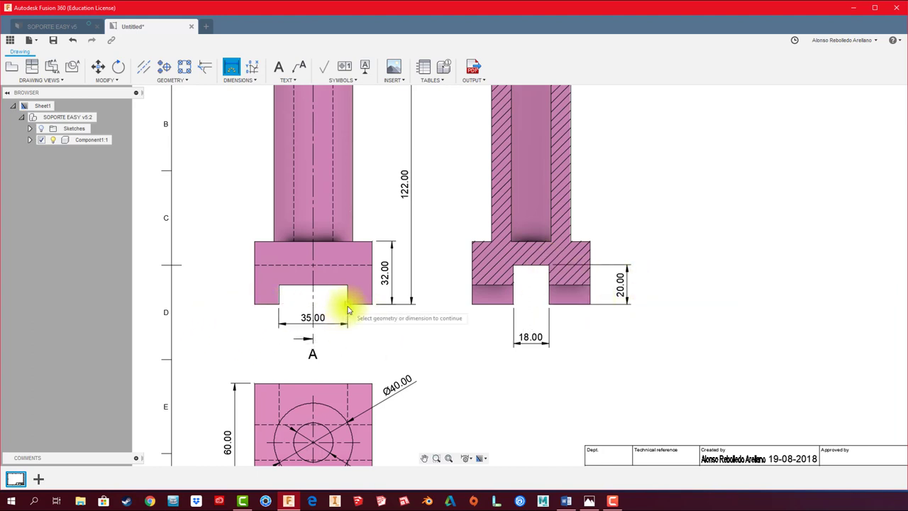
pyautogui.click(347, 292)
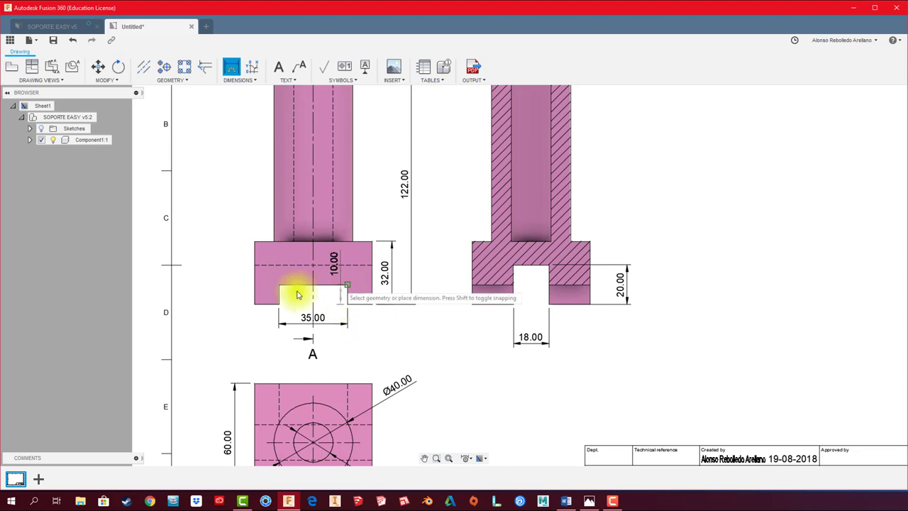
pyautogui.click(223, 298)
# Step: Re-place the 20.00 height dimension beside the section view
pyautogui.scroll(-2, 397, 351)
pyautogui.scroll(-2, 412, 358)
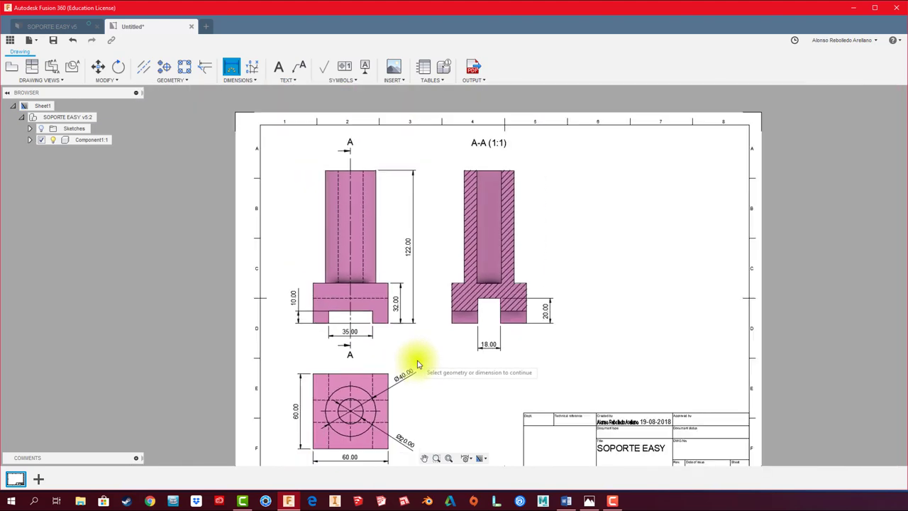
pyautogui.scroll(2, 375, 281)
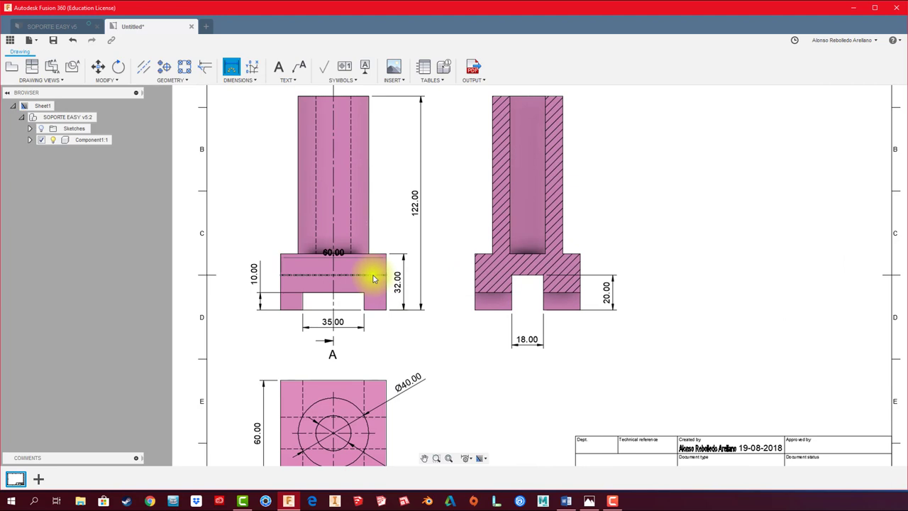
pyautogui.click(511, 275)
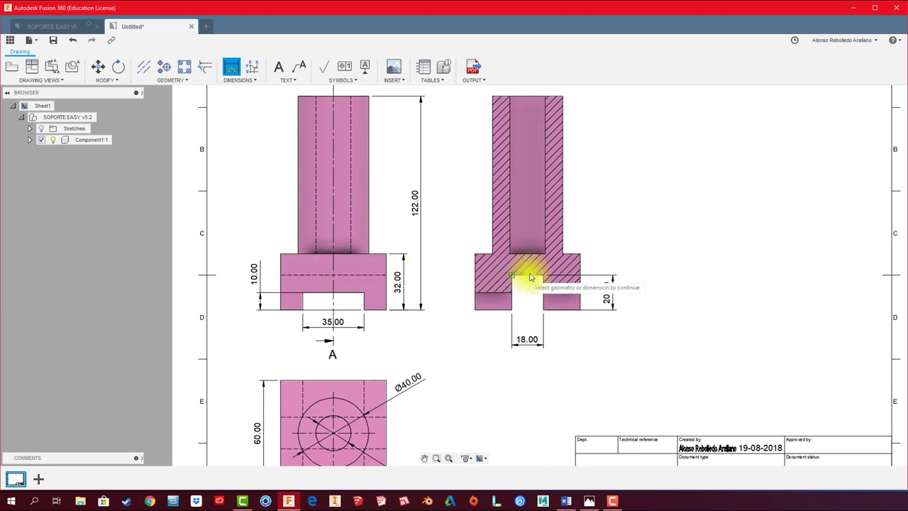
pyautogui.click(518, 283)
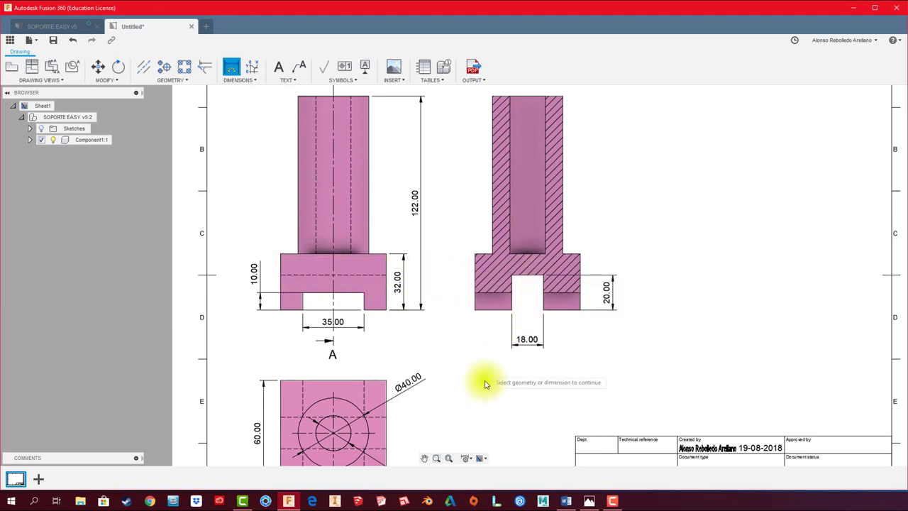
pyautogui.scroll(-2, 485, 385)
pyautogui.scroll(1, 449, 399)
# Step: Add a vertical centerline along the A-A section's axis
pyautogui.scroll(1, 533, 232)
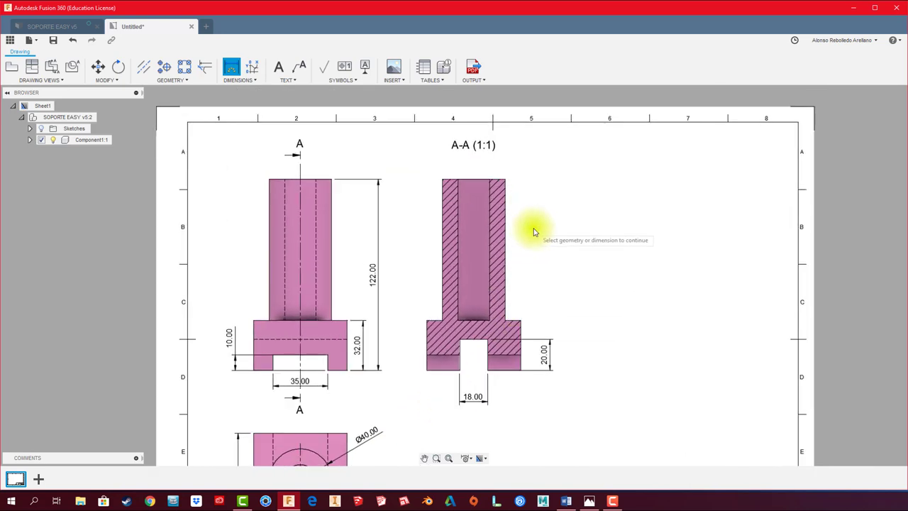
pyautogui.click(149, 70)
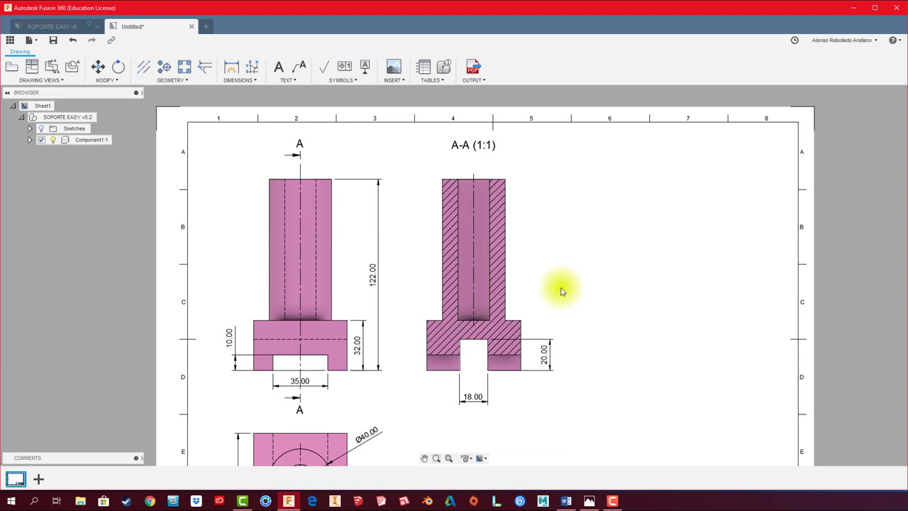
pyautogui.click(473, 325)
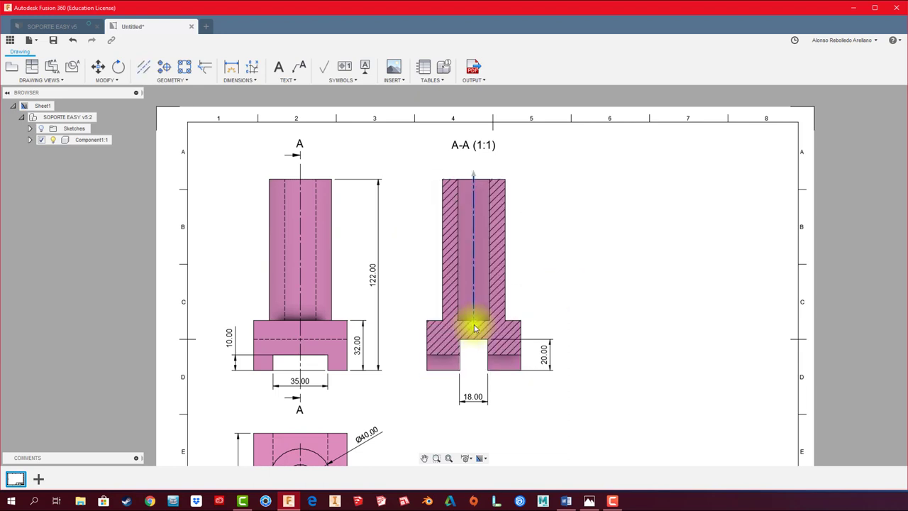
pyautogui.click(474, 381)
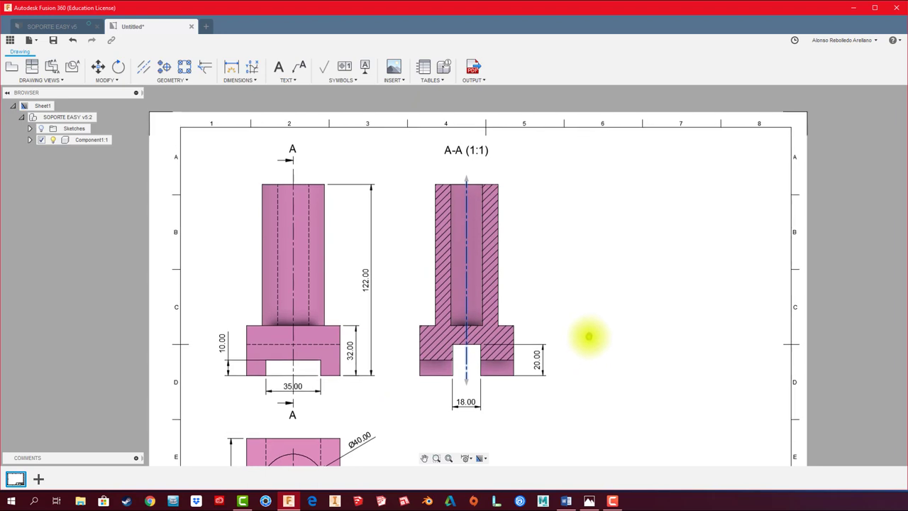
# Step: Add a 90.00 height dimension to the section's post, placed to its right
pyautogui.scroll(1, 566, 314)
pyautogui.scroll(1, 552, 311)
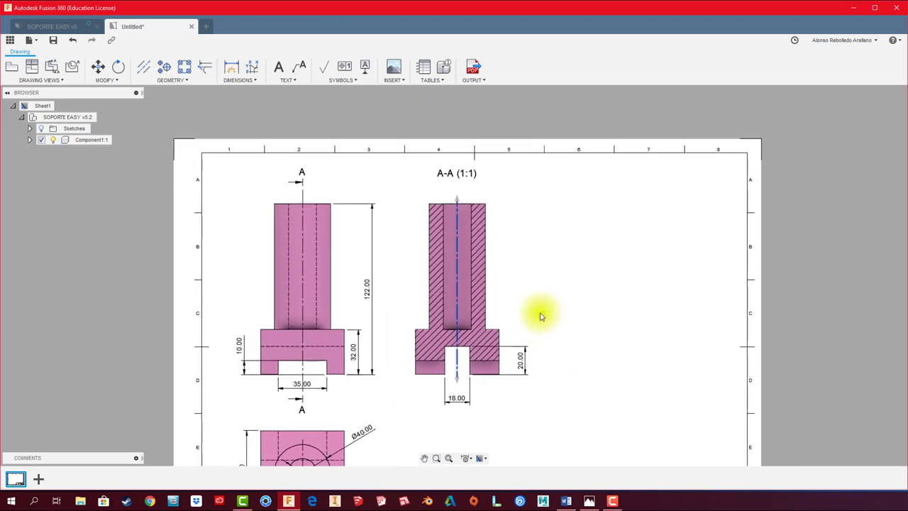
pyautogui.scroll(1, 529, 308)
pyautogui.scroll(1, 507, 305)
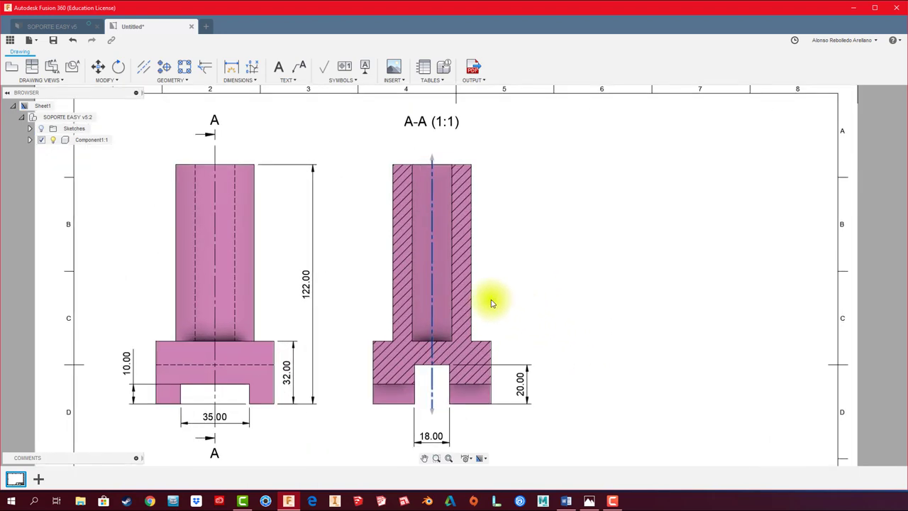
pyautogui.click(232, 67)
pyautogui.click(450, 169)
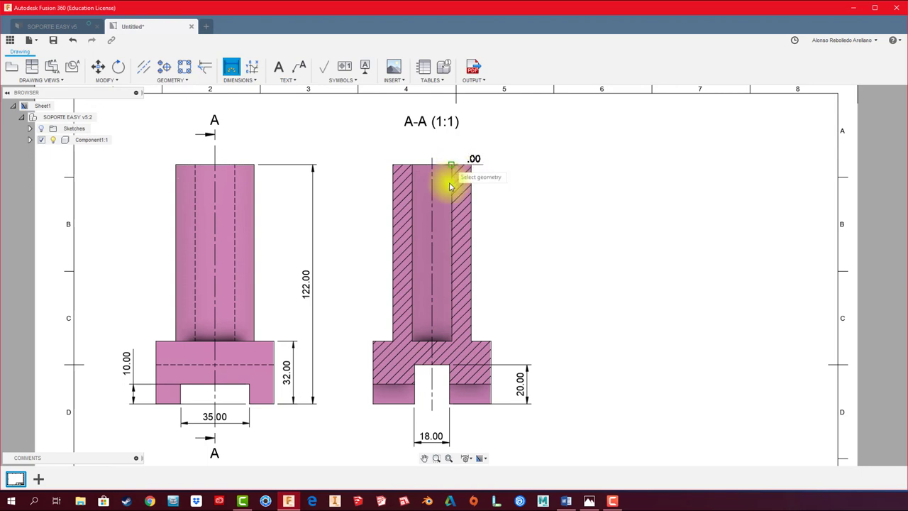
pyautogui.click(451, 341)
pyautogui.click(526, 330)
# Step: Zoom out over the sheet and select the front view's 35.00 dimension
pyautogui.scroll(-1, 564, 324)
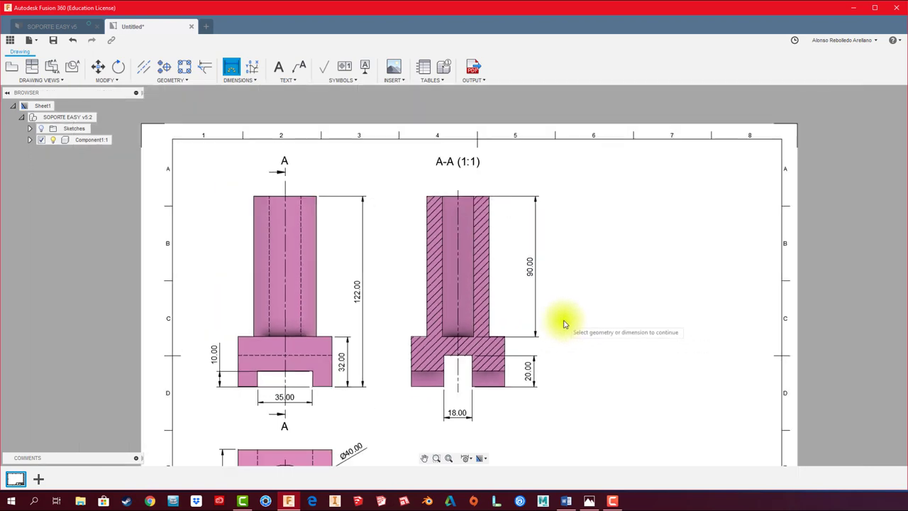
pyautogui.scroll(-2, 602, 318)
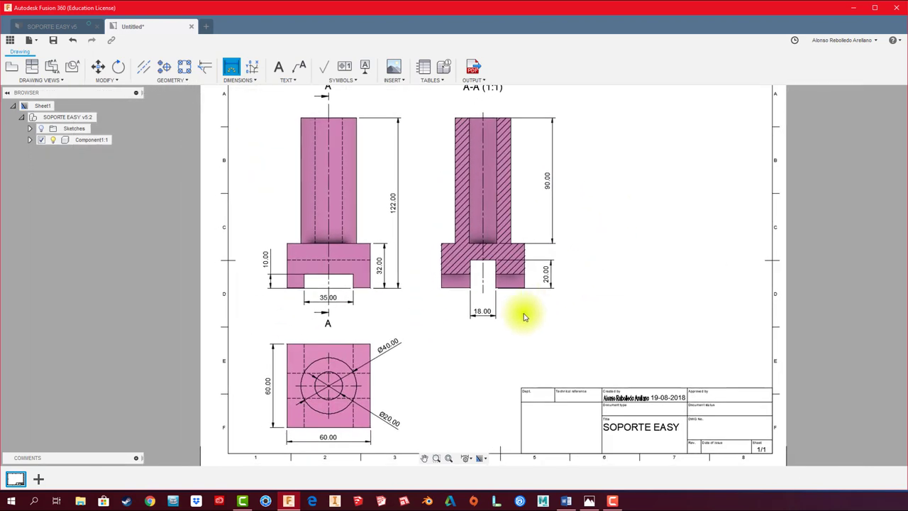
pyautogui.moveTo(464, 347); pyautogui.dragTo(462, 355, button='middle')
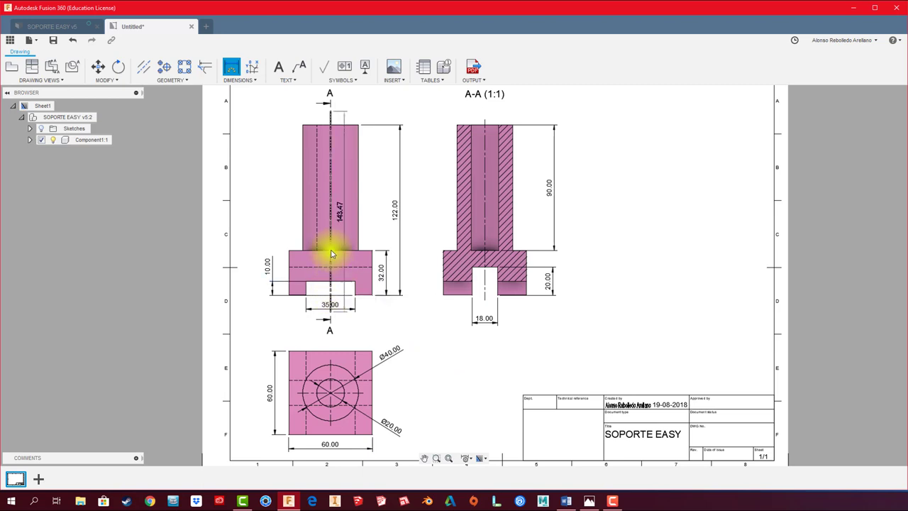
pyautogui.click(356, 306)
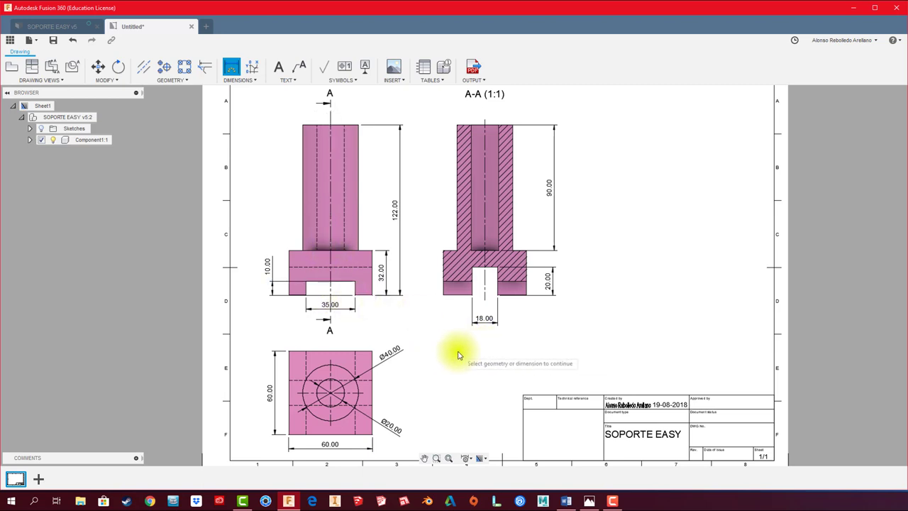
pyautogui.moveTo(441, 349); pyautogui.dragTo(449, 360, button='middle')
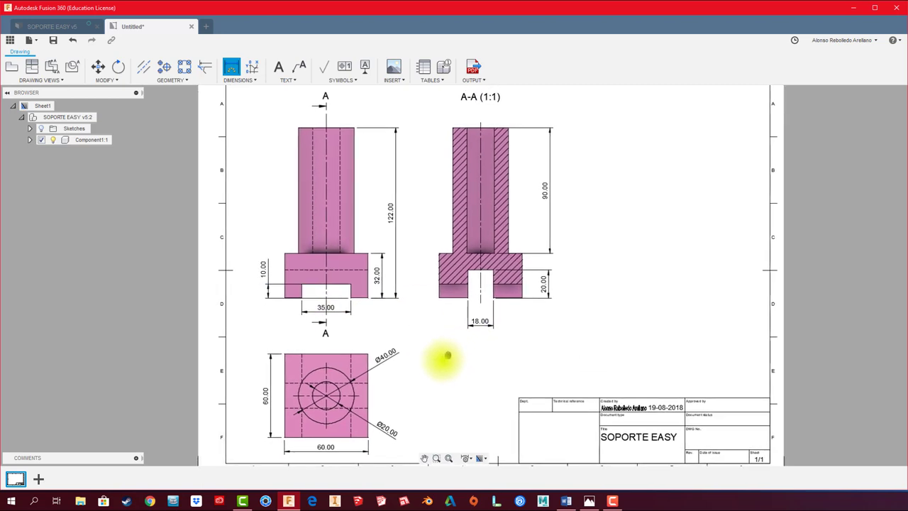
pyautogui.scroll(-2, 442, 357)
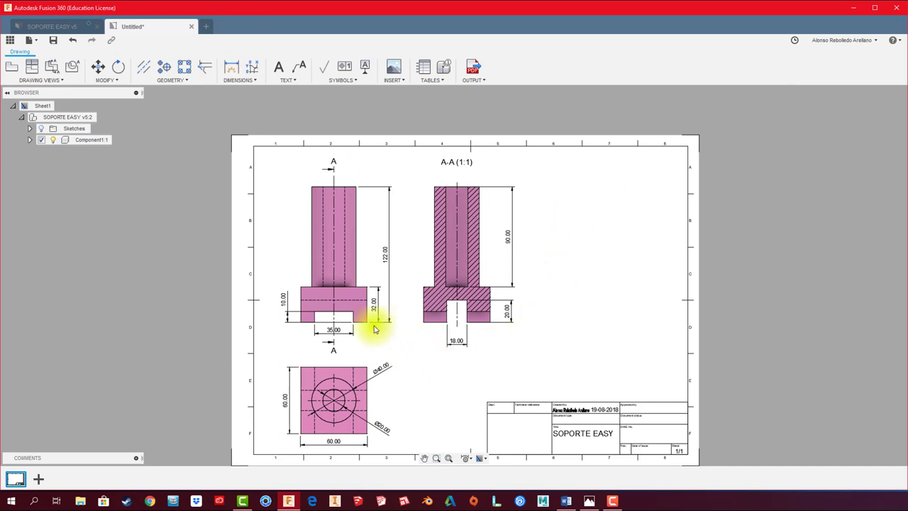
# Step: Project an isometric view from the front view, placed below the views
pyautogui.click(372, 274)
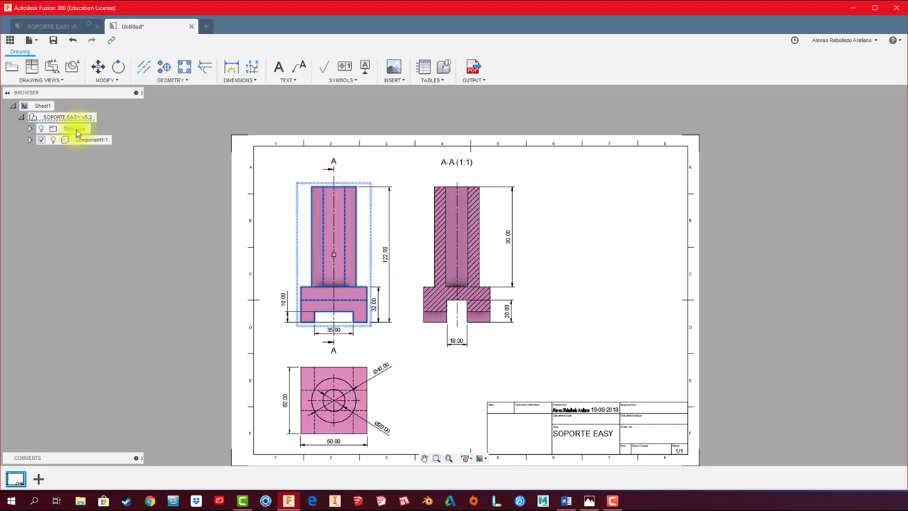
pyautogui.click(33, 73)
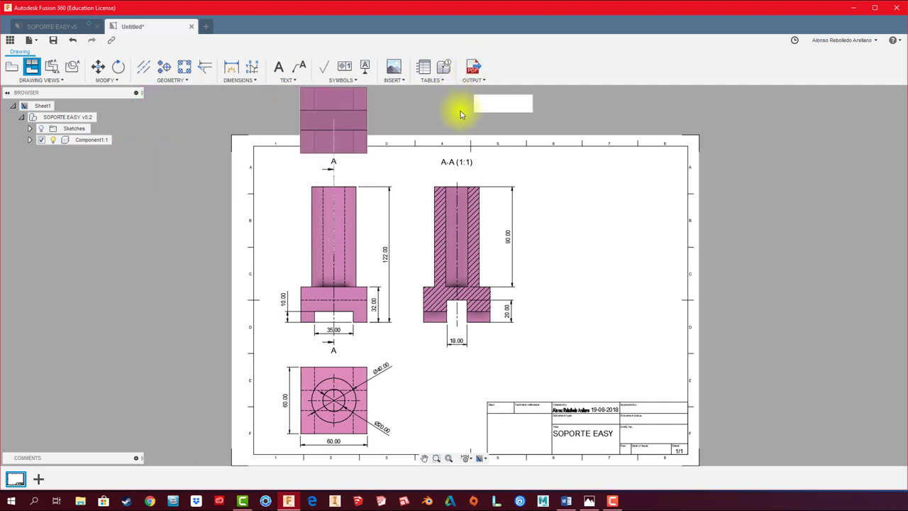
pyautogui.moveTo(461, 111); pyautogui.dragTo(444, 147, button='middle')
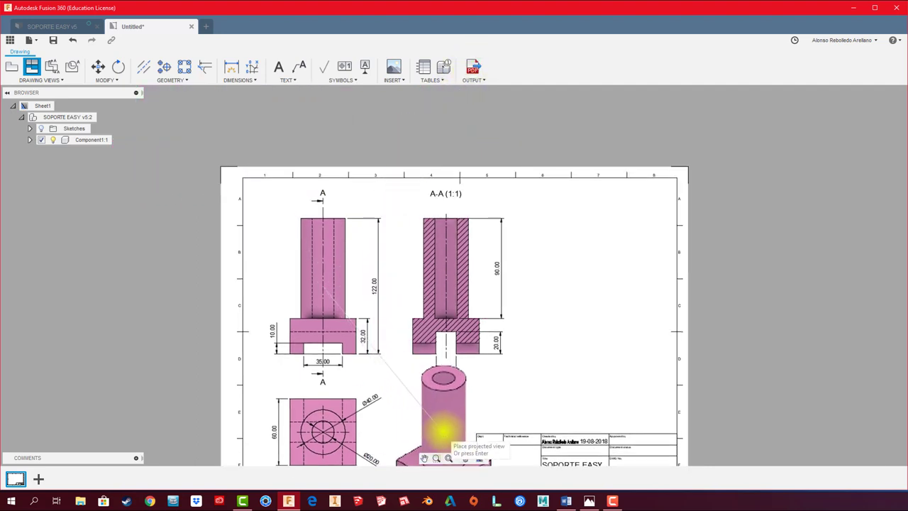
pyautogui.moveTo(435, 429); pyautogui.dragTo(432, 385, button='middle')
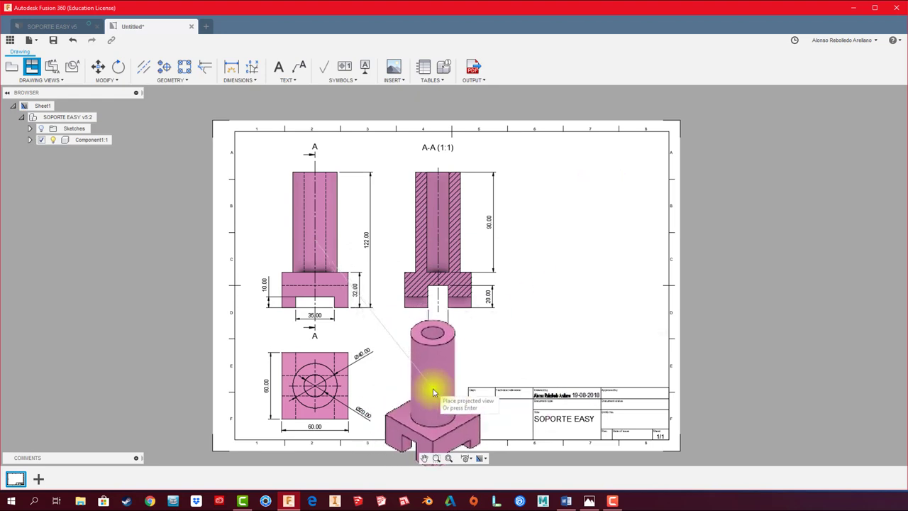
pyautogui.click(435, 392)
pyautogui.rightClick(434, 392)
pyautogui.click(456, 382)
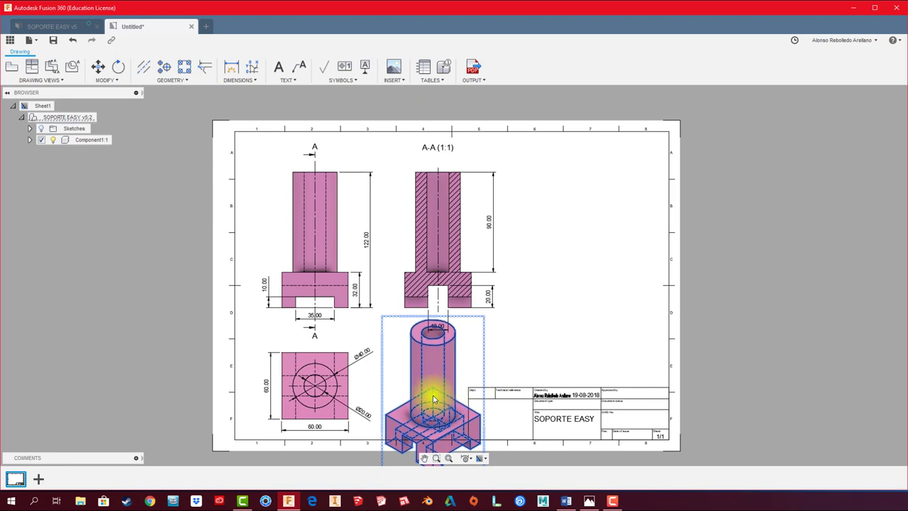
# Step: Move the isometric view to the sheet's upper right
pyautogui.click(434, 395)
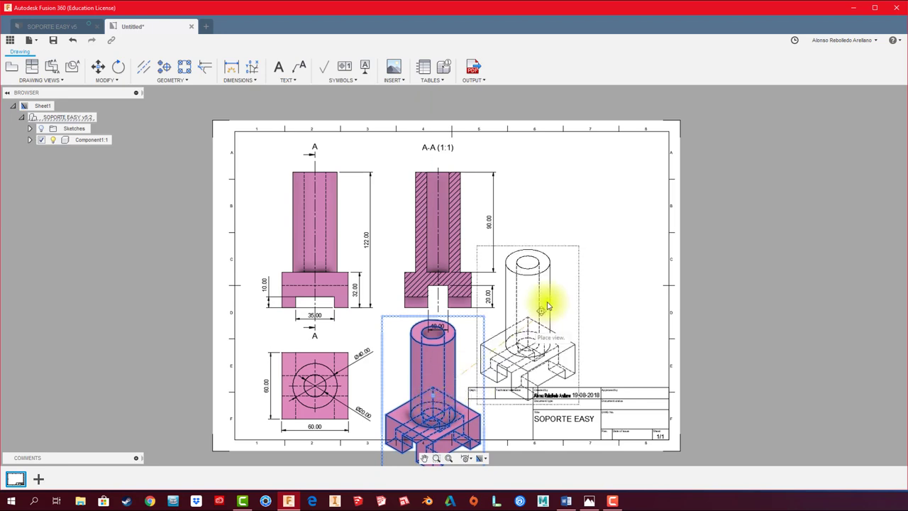
pyautogui.click(586, 247)
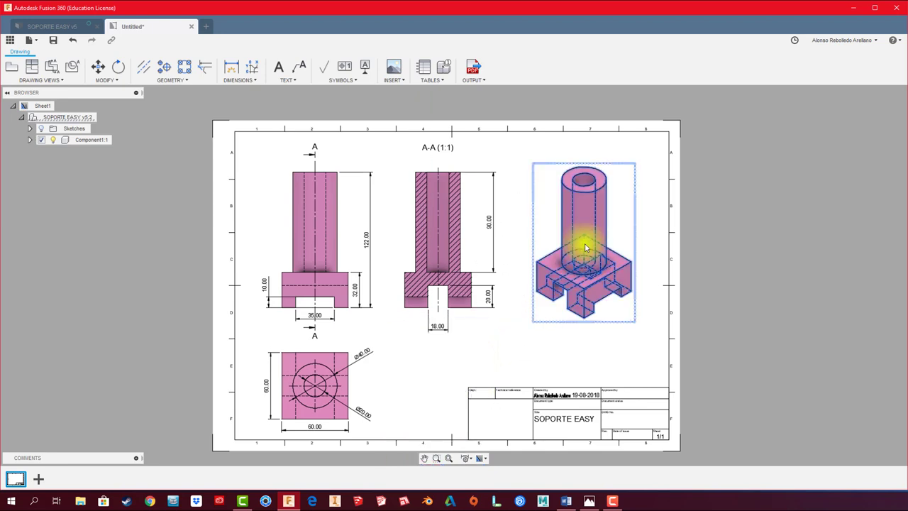
pyautogui.click(596, 343)
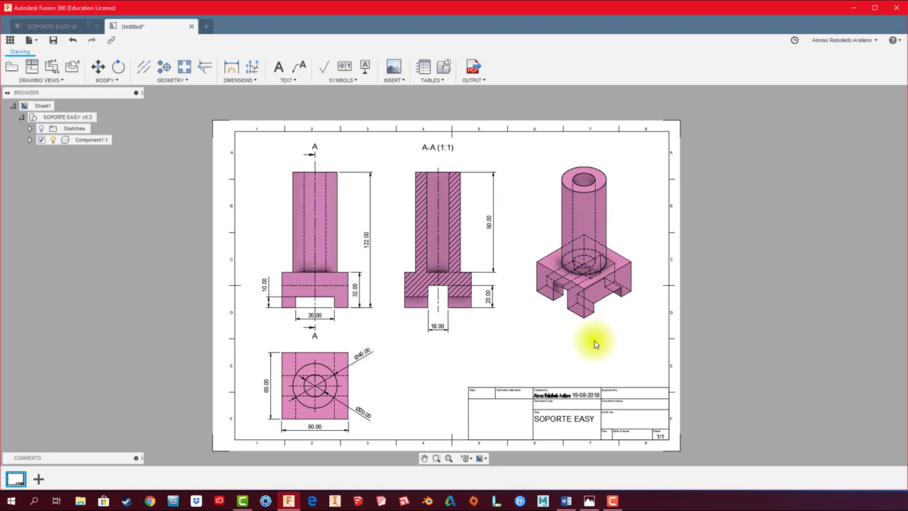
# Step: Switch the isometric view to Shaded style in the Drawing View dialog
pyautogui.doubleClick(600, 319)
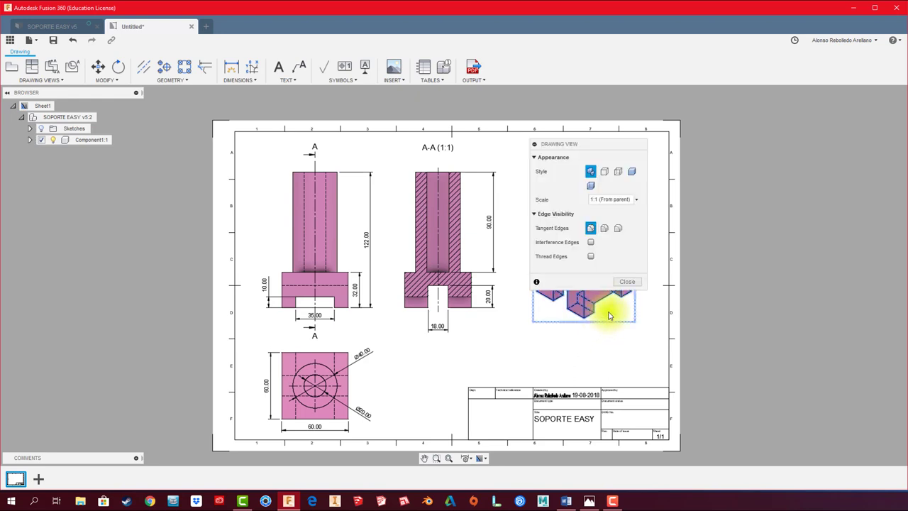
pyautogui.click(634, 172)
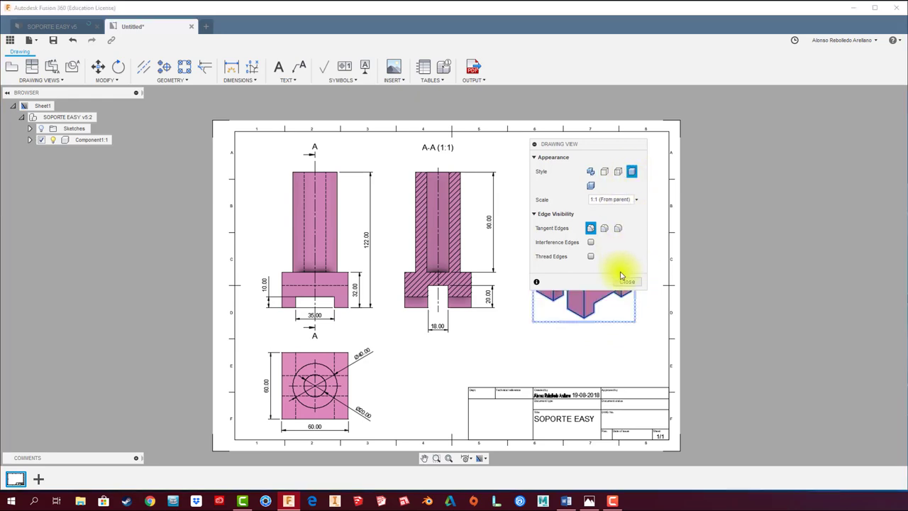
pyautogui.click(625, 281)
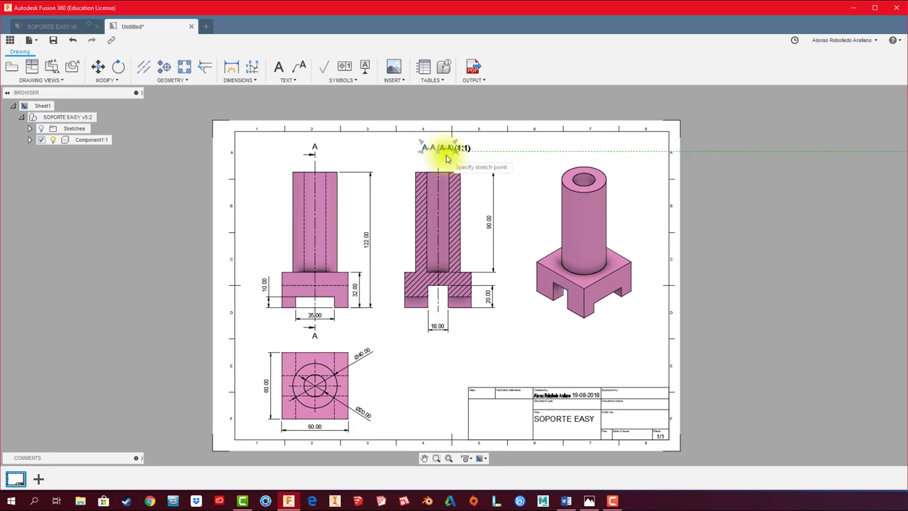
# Step: Try moving the A-A section label, then zoom in on the title block
pyautogui.moveTo(446, 158); pyautogui.dragTo(438, 164)
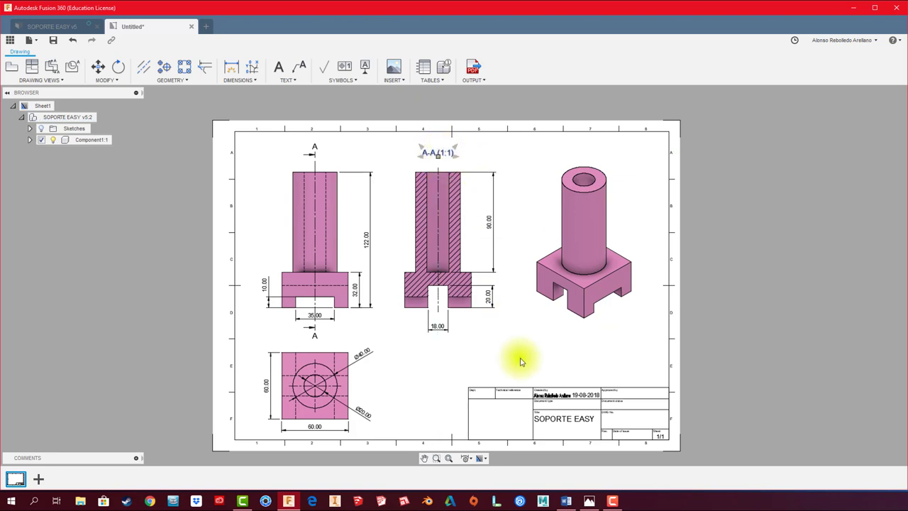
pyautogui.moveTo(521, 359); pyautogui.dragTo(526, 333, button='middle')
pyautogui.scroll(1, 588, 390)
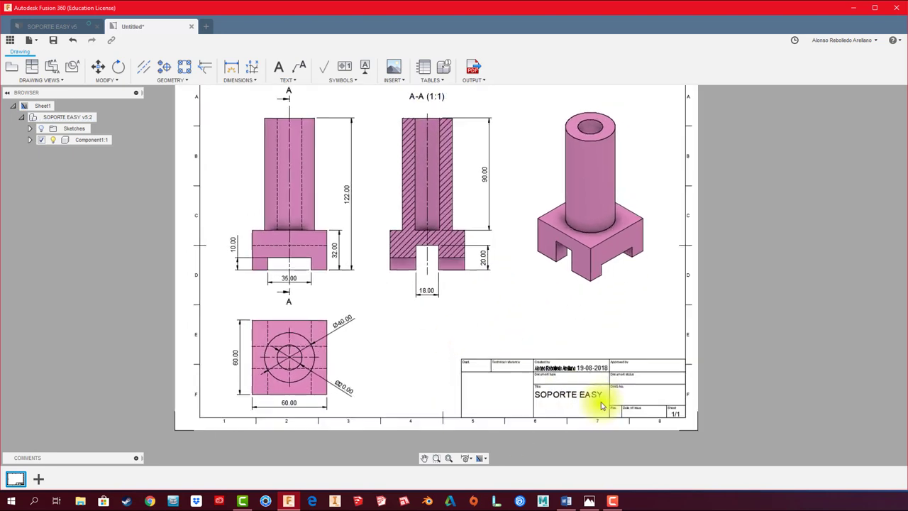
pyautogui.scroll(1, 598, 405)
pyautogui.scroll(1, 588, 375)
pyautogui.moveTo(515, 402)
pyautogui.mouseDown(button='middle')
pyautogui.moveTo(497, 370)
pyautogui.moveTo(466, 391)
pyautogui.mouseUp(button='middle')
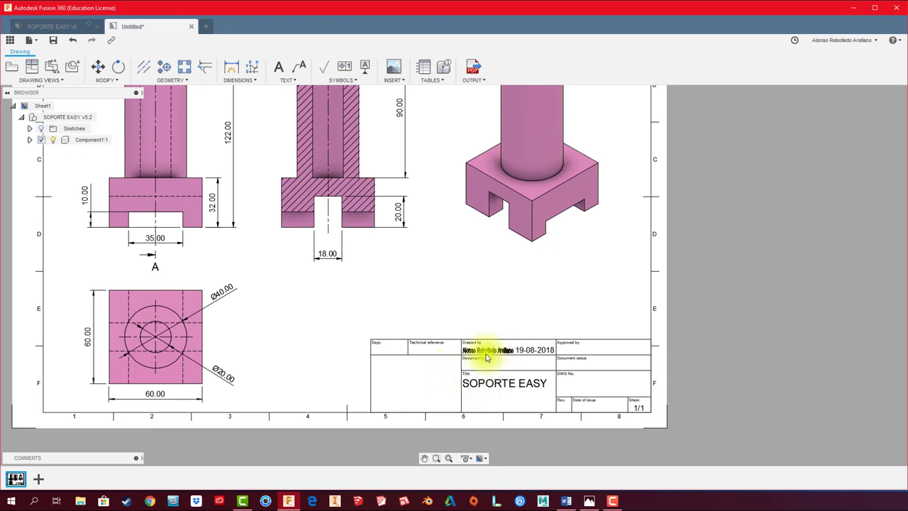
# Step: Fill the title block: Dept. Diseño, reference draw, approver, FUSION 360, DWG No. 01, Rev. 12
pyautogui.doubleClick(474, 357)
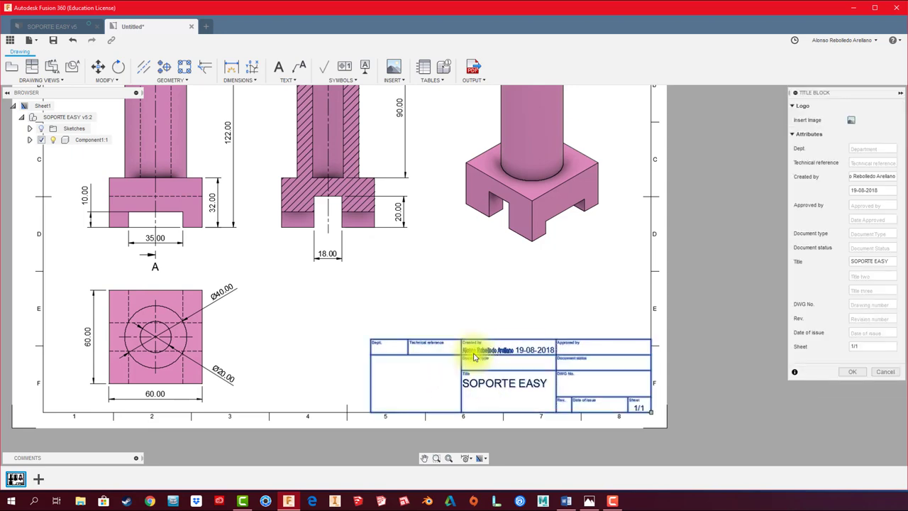
pyautogui.moveTo(843, 95); pyautogui.dragTo(674, 95)
pyautogui.click(695, 151)
pyautogui.write('Diseño')
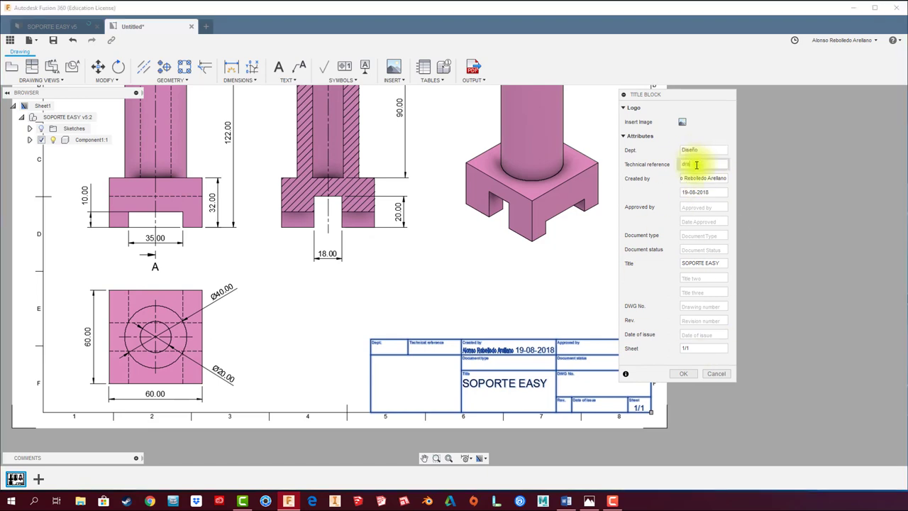
pyautogui.click(687, 207)
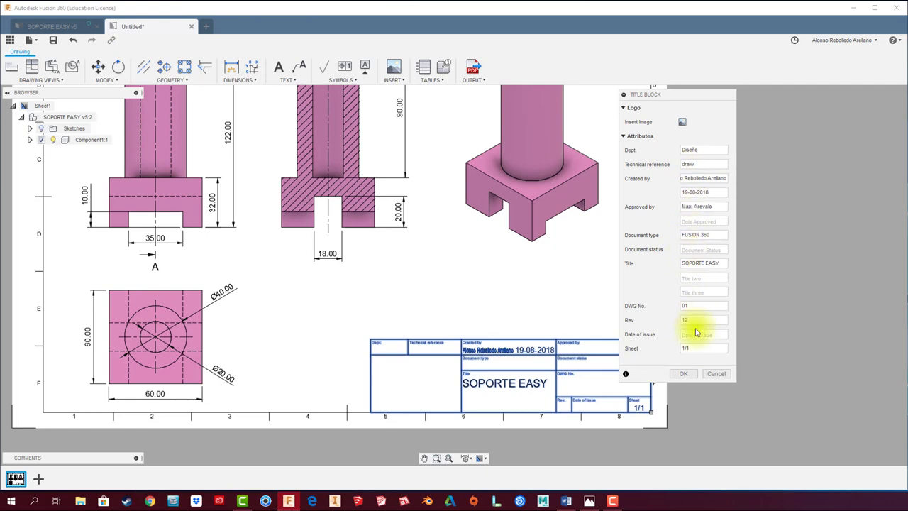
pyautogui.click(685, 376)
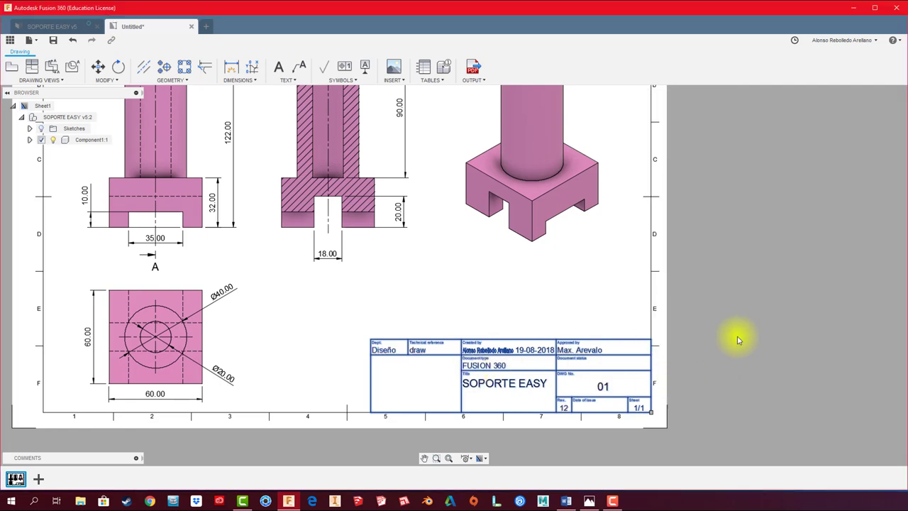
pyautogui.scroll(-1, 748, 339)
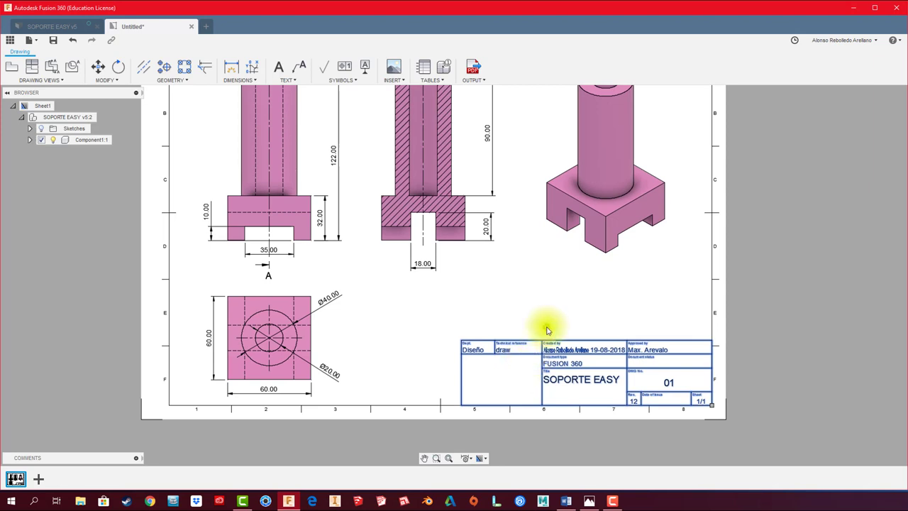
# Step: Reopen the title block editor and enter 1:1 in the Document status field
pyautogui.moveTo(547, 330); pyautogui.dragTo(555, 347, button='middle')
pyautogui.doubleClick(579, 369)
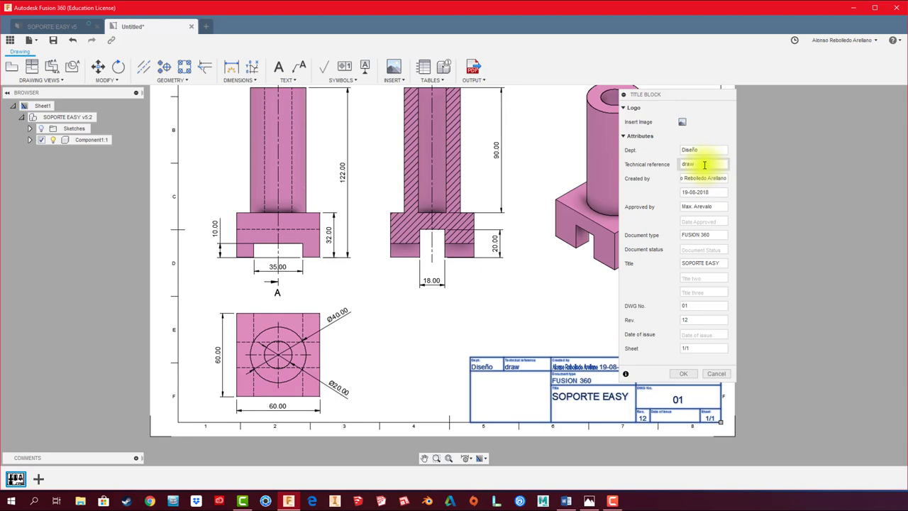
pyautogui.moveTo(707, 164); pyautogui.dragTo(663, 166)
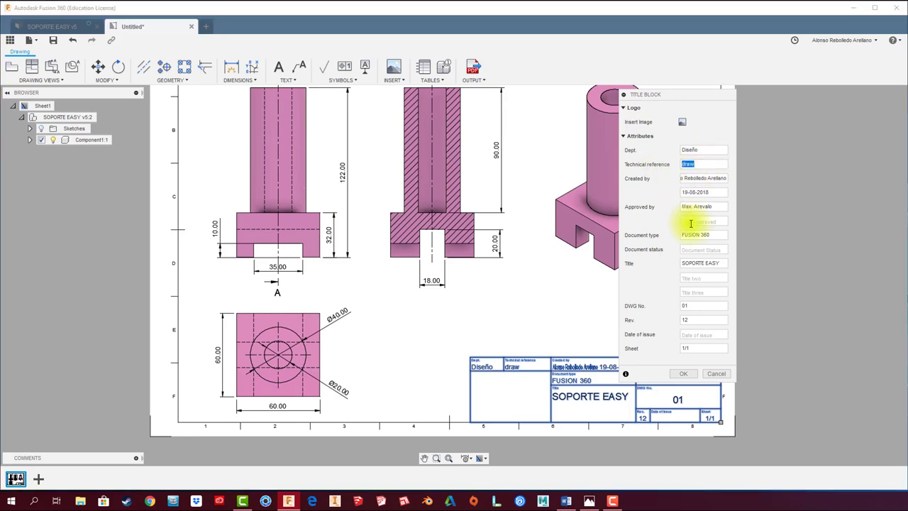
pyautogui.click(692, 249)
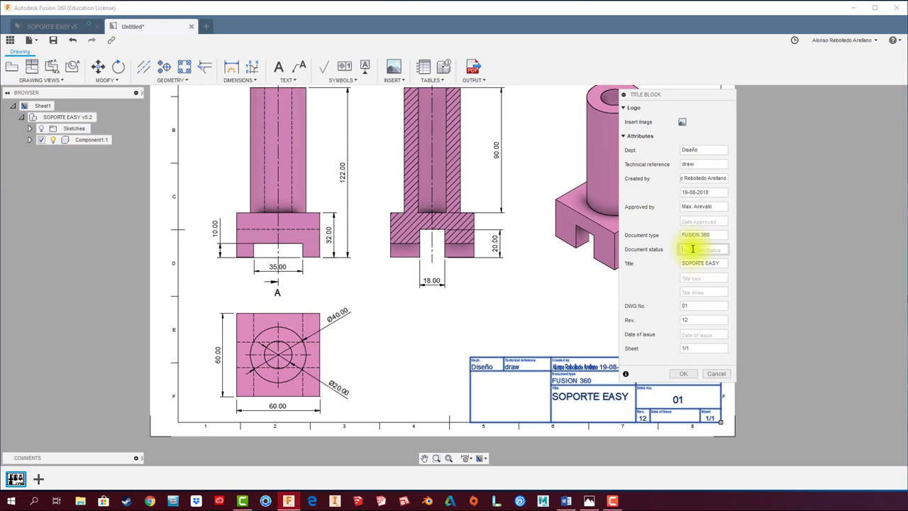
pyautogui.write('I')
pyautogui.write(':1')
pyautogui.click(682, 373)
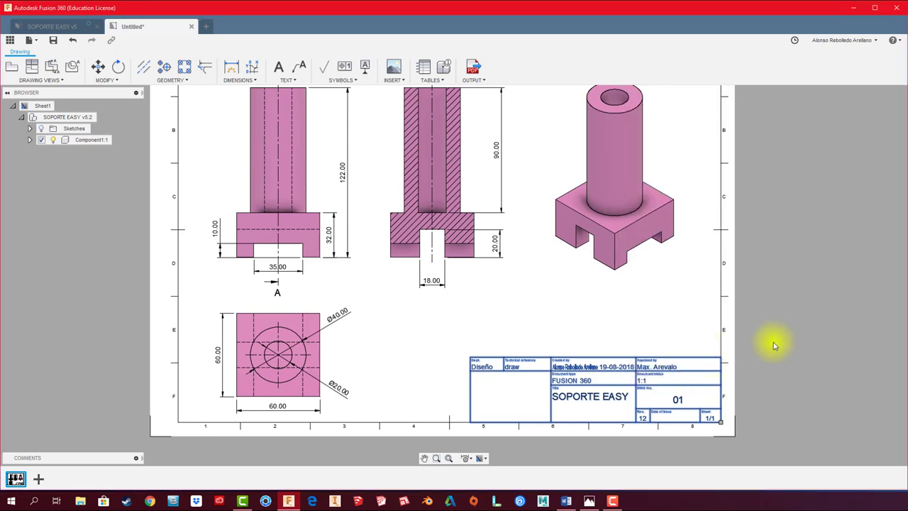
# Step: Zoom out to the full sheet and shift the isometric view slightly left
pyautogui.scroll(-2, 773, 339)
pyautogui.scroll(-1, 762, 331)
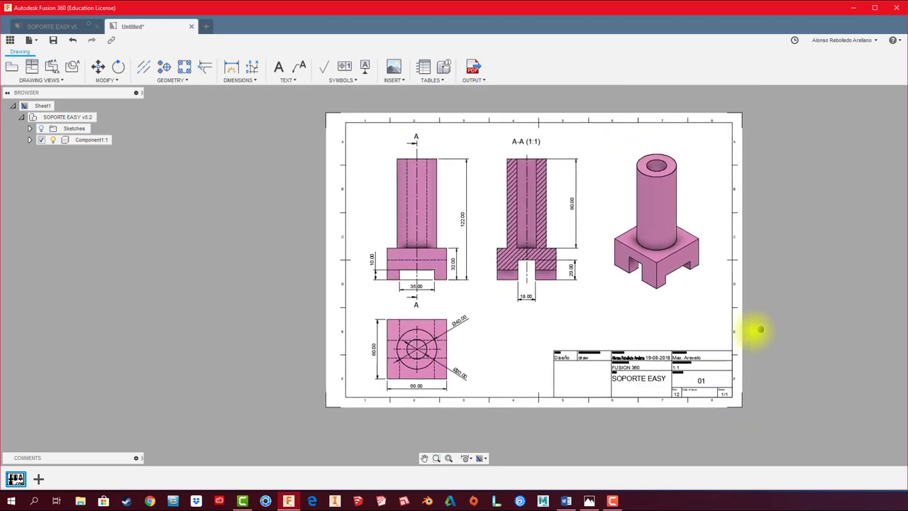
pyautogui.scroll(1, 727, 317)
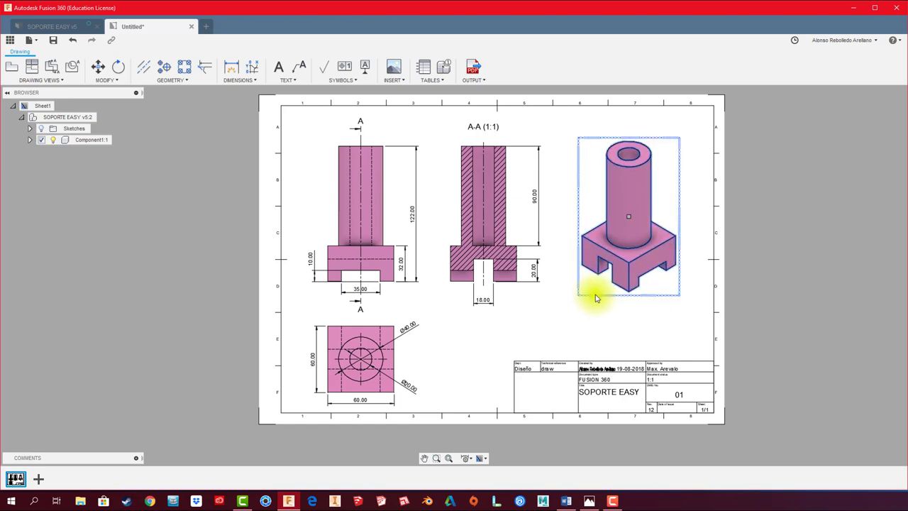
pyautogui.moveTo(624, 224); pyautogui.dragTo(621, 223)
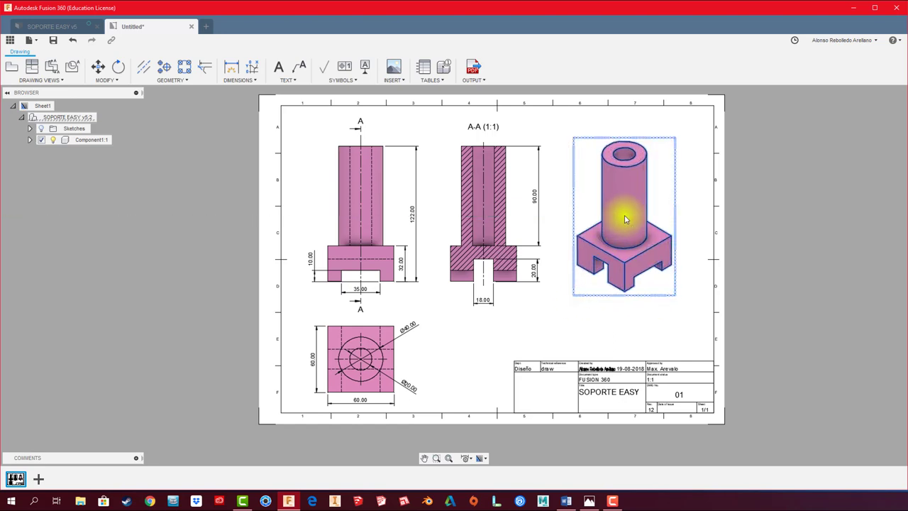